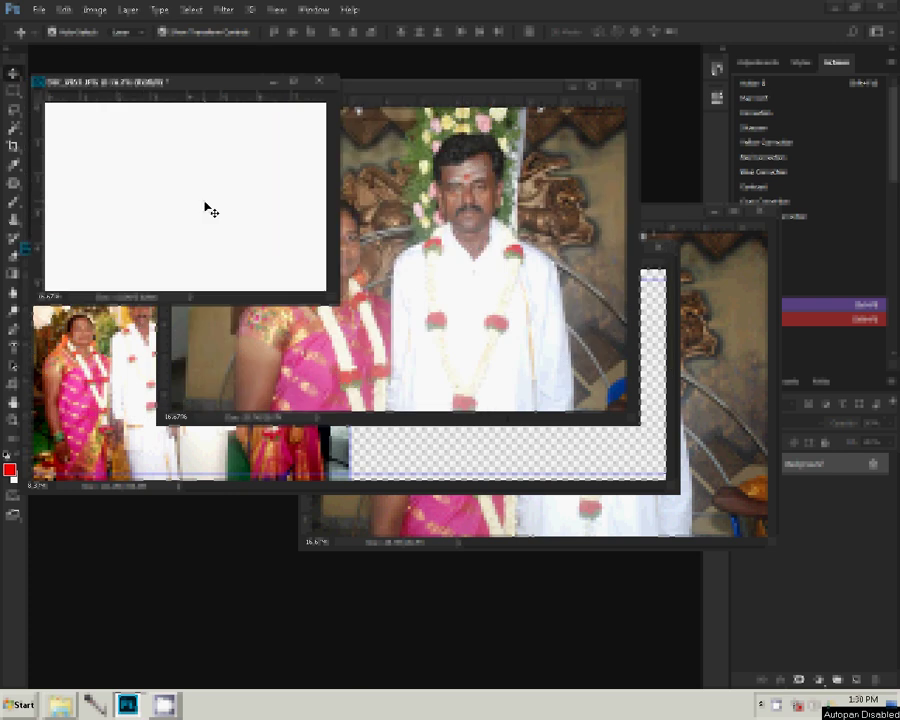
- Close DSC_0953.JPG unsaved, then drag the small group photo into the transparent middle area
left_click(320, 77)
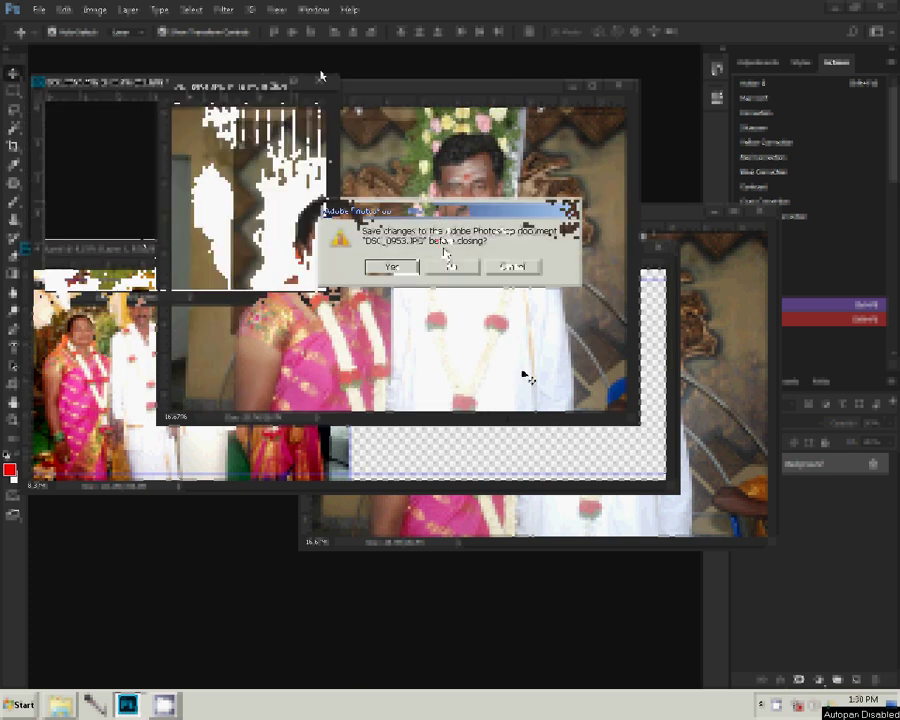
left_click(450, 266)
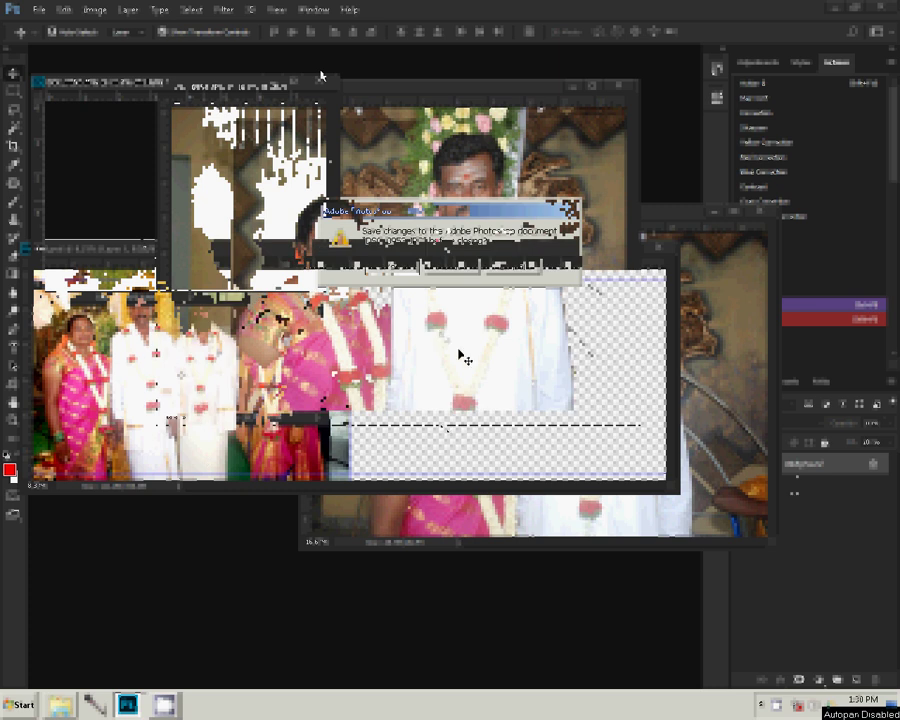
left_click_drag(462, 357, 450, 340)
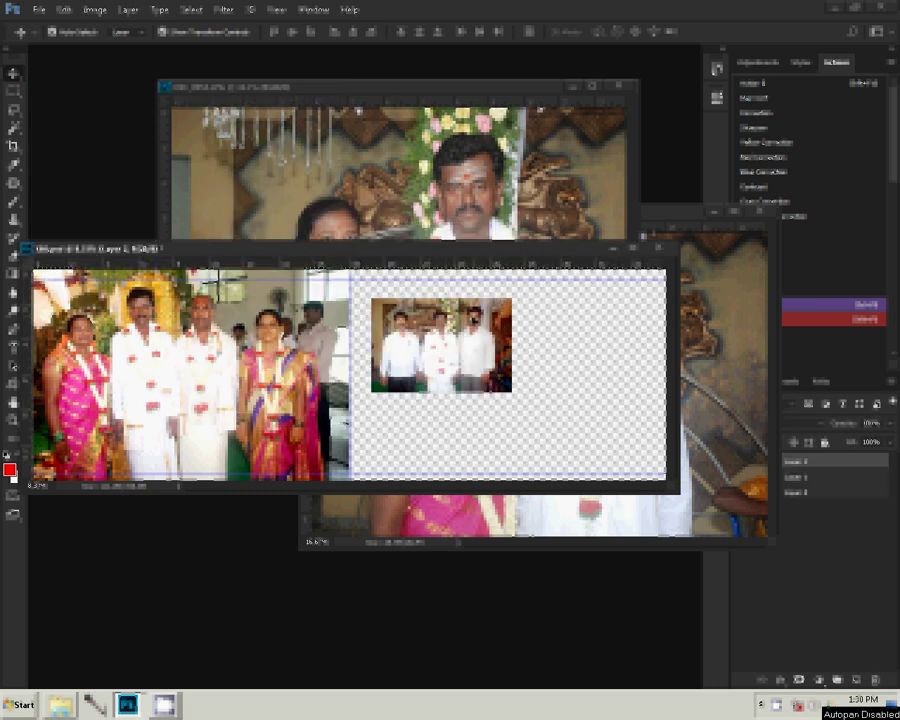
left_click_drag(473, 295, 466, 278)
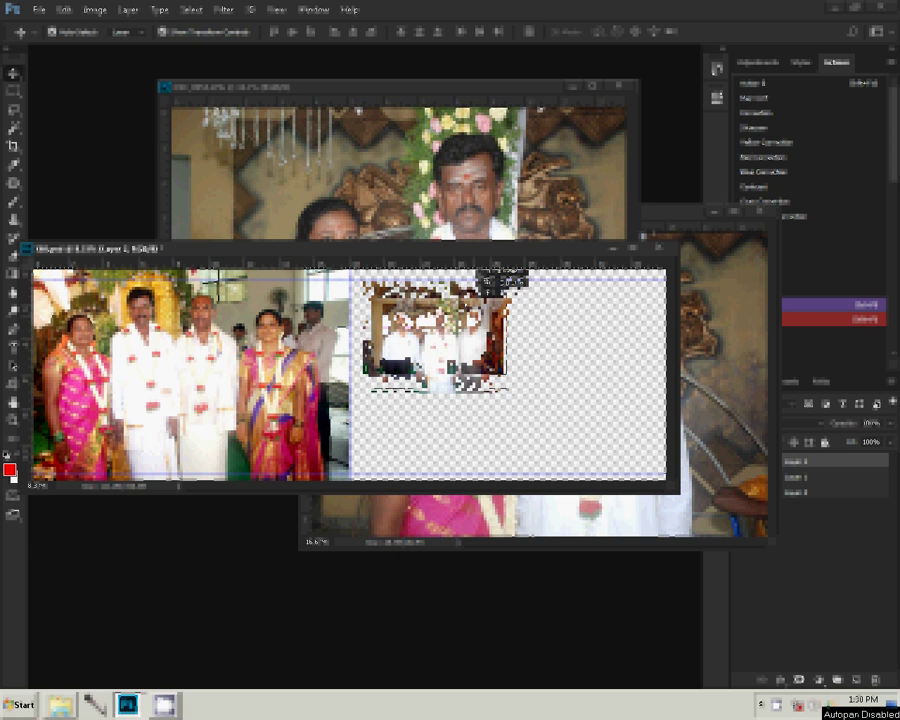
left_click_drag(465, 304, 477, 304)
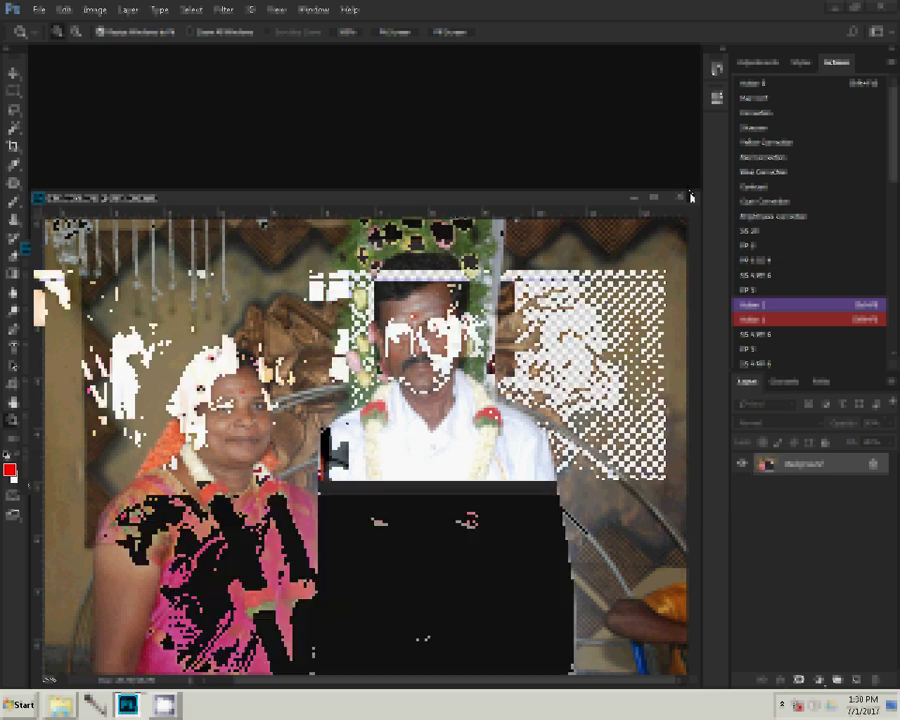
- Open the DSC_0956 photo from the Open dialog
key("ctrl+o")
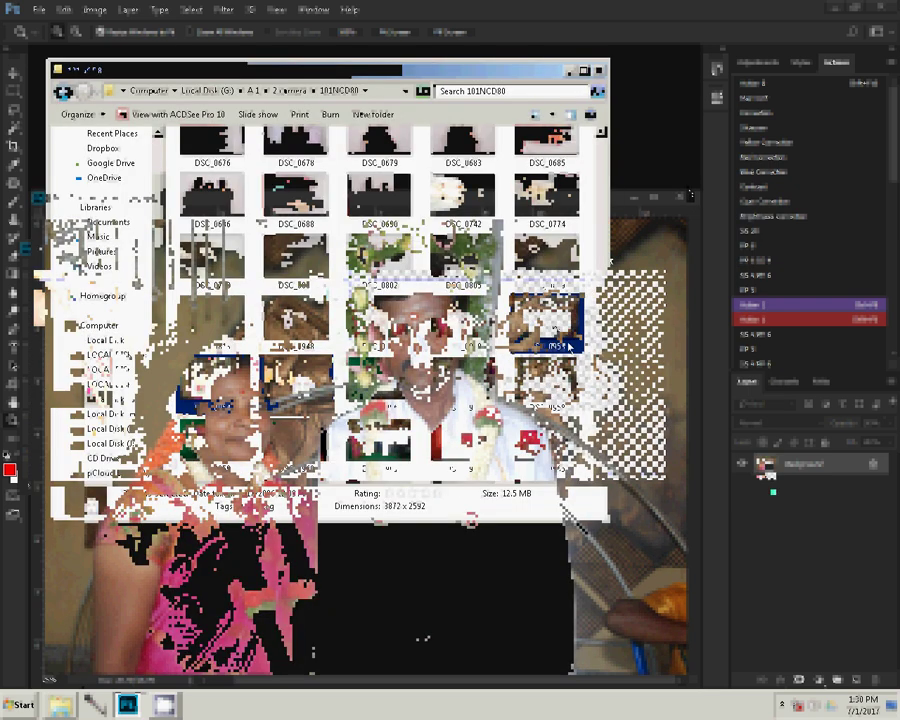
left_click(380, 375)
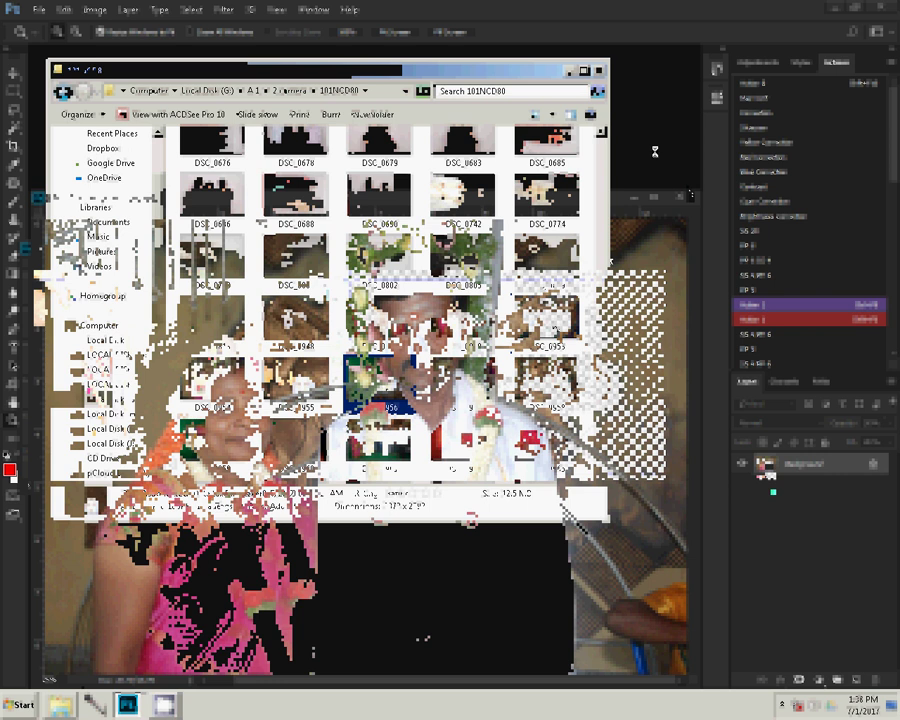
key("Return")
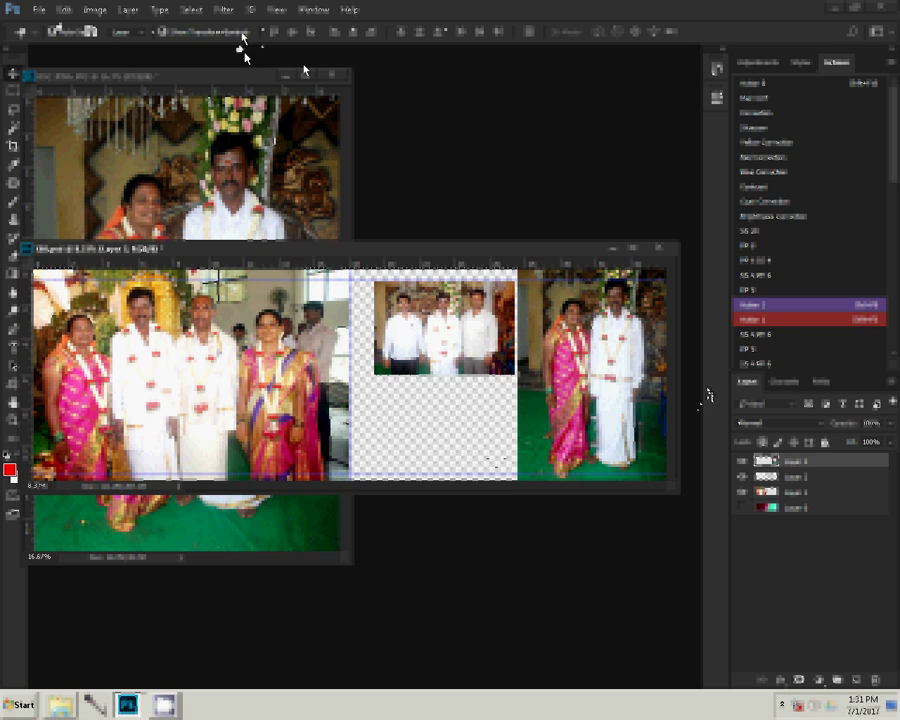
- Erase the right photo's left edge and close DSC_0890.JPG without saving
key("e")
mouse_move(522, 435)
left_mouse_down()
mouse_move(510, 462)
mouse_move(524, 275)
left_mouse_up()
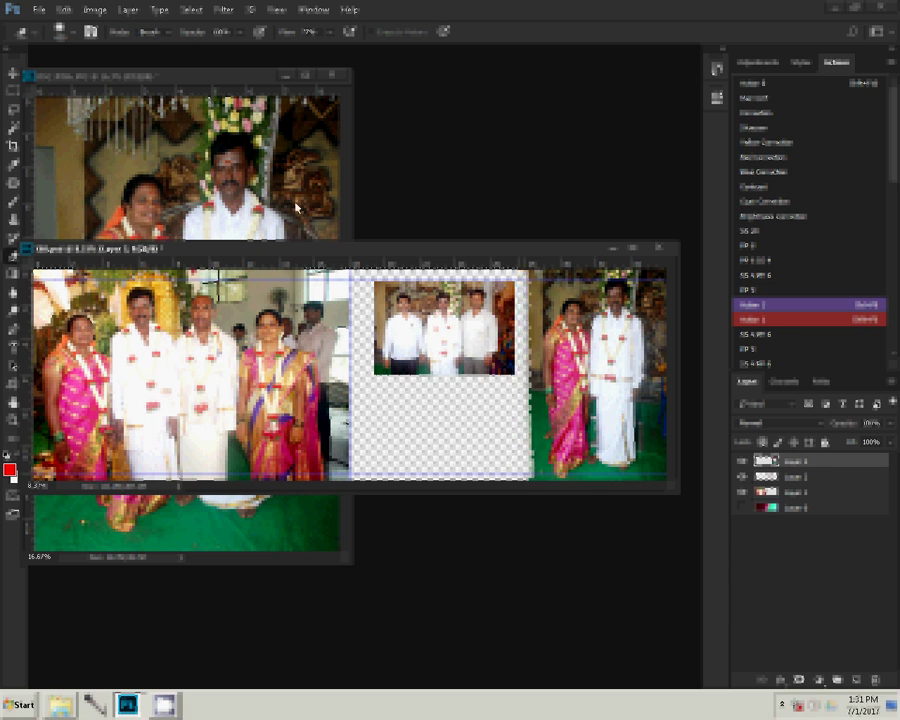
left_click(209, 147)
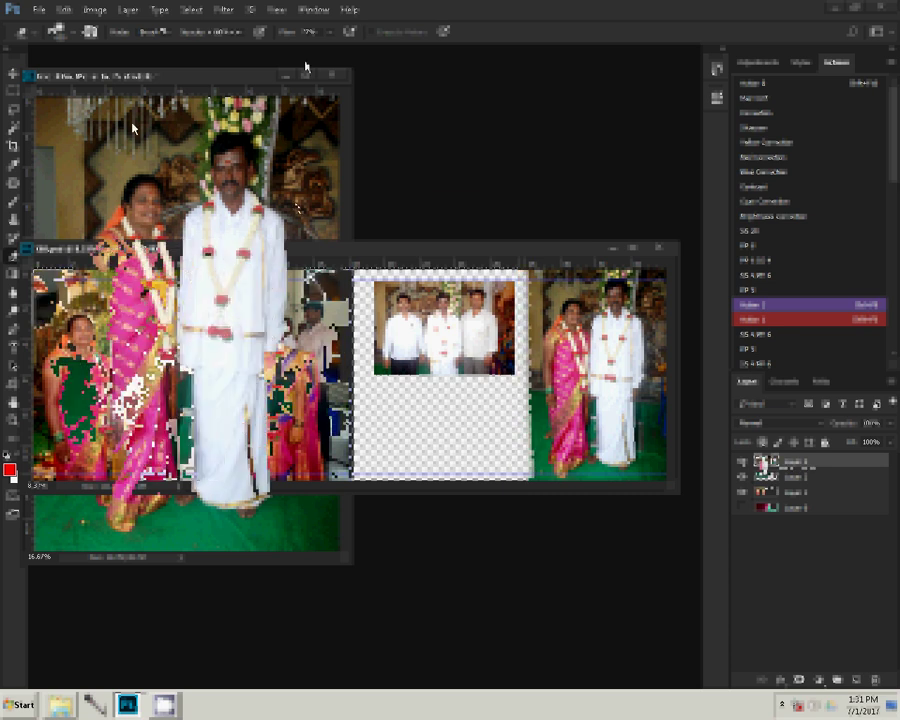
key("ctrl+w")
key("n")
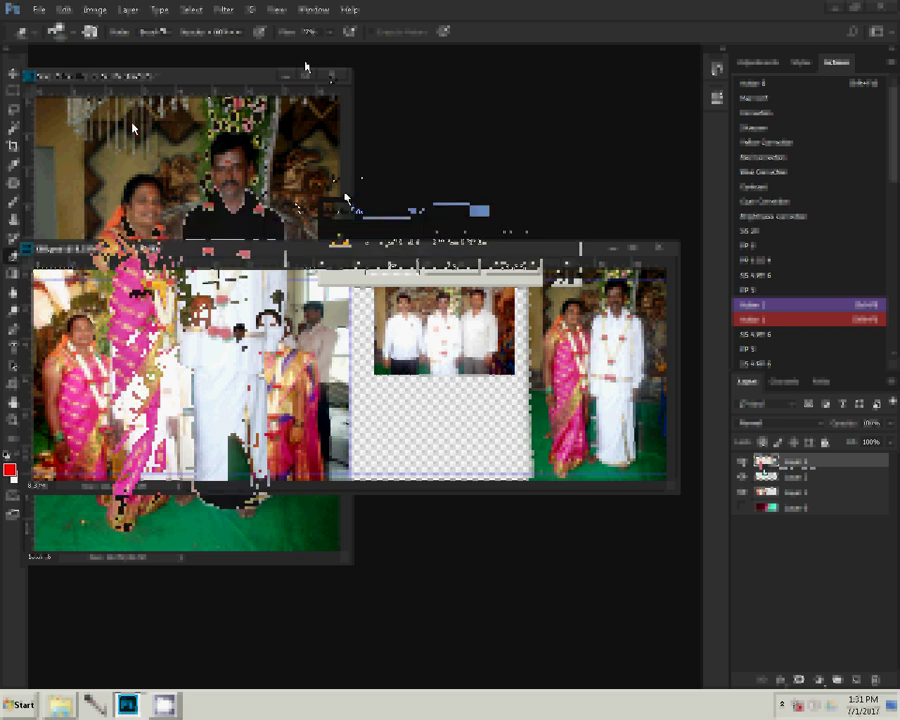
- Advance the photo folder to DSC_0957 and return to Photoshop
left_click(61, 703)
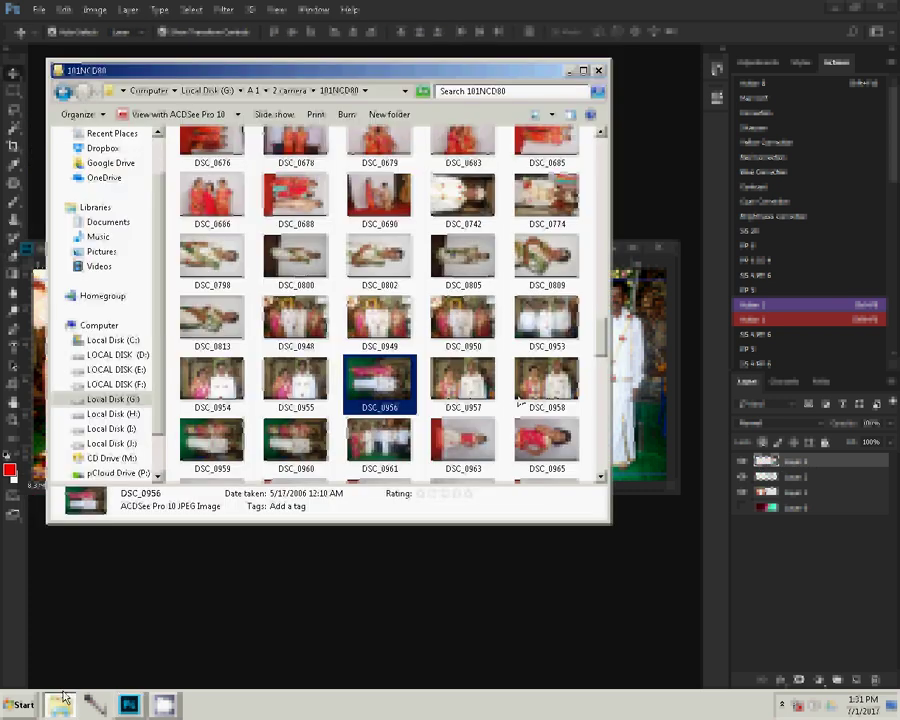
key("Right")
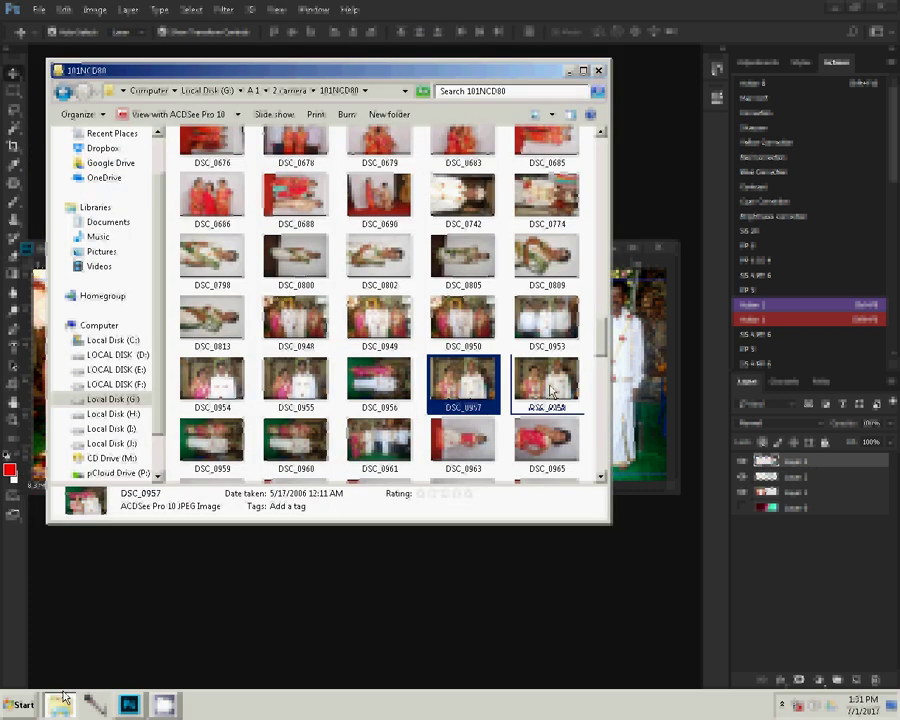
left_click(648, 148)
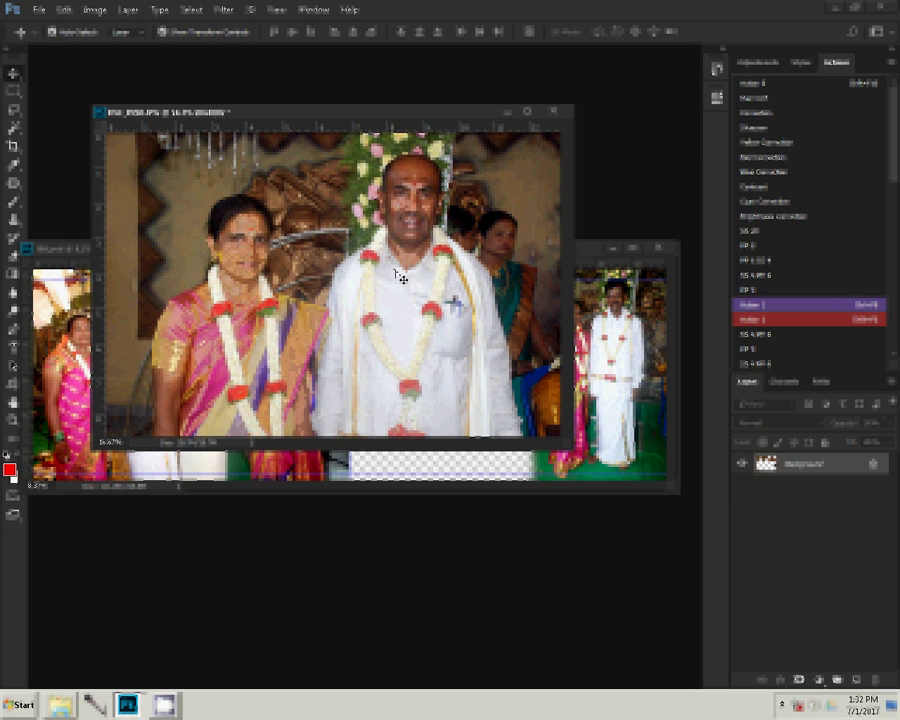
- Shrink the garlanded-couple photo through the Image Size dialog (Ctrl+Alt+I)
key("ctrl+alt+i")
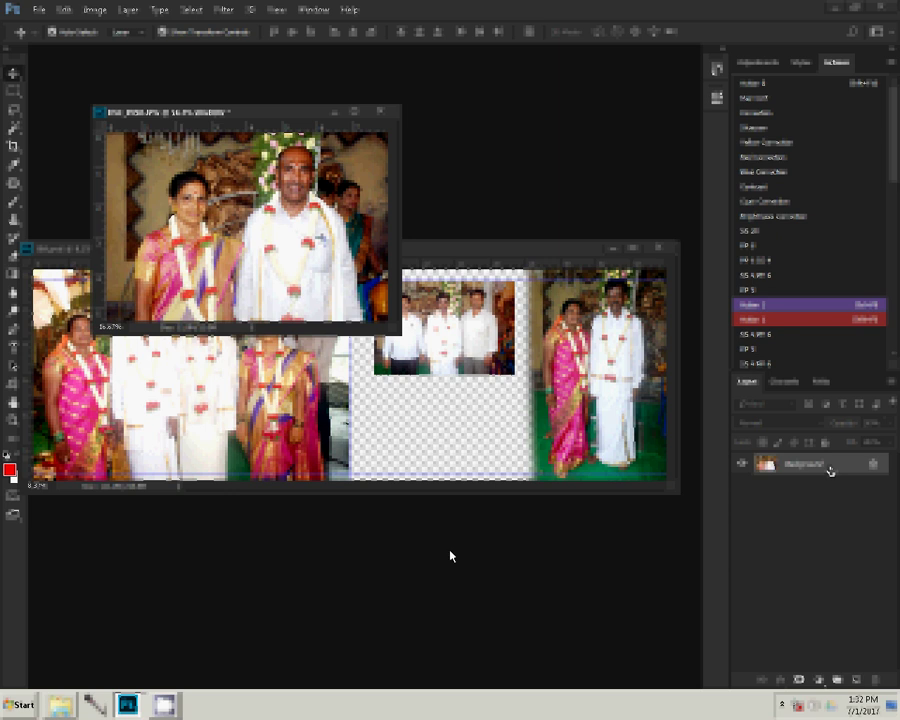
- Unlock the couple photo layer and add a gradient fill layer with a dark red stop
double_click(829, 470)
right_click(829, 470)
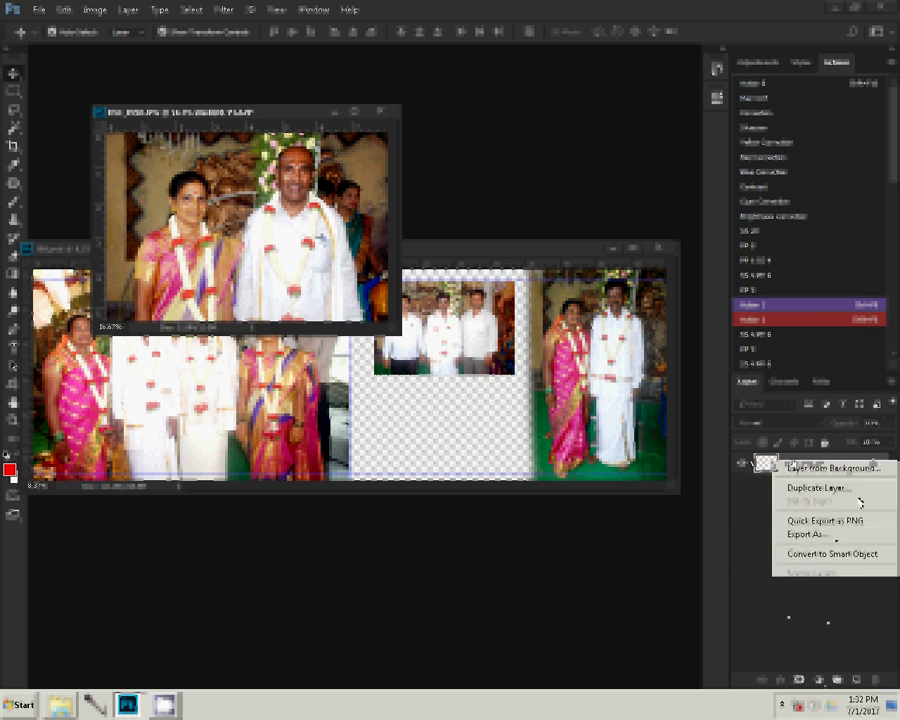
left_click(826, 676)
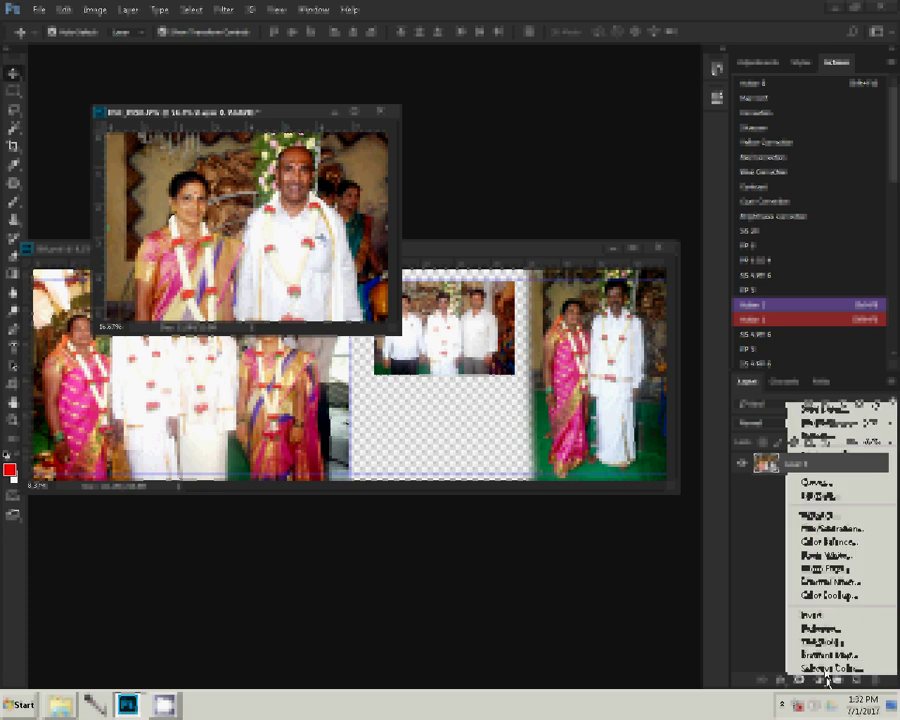
left_click(822, 421)
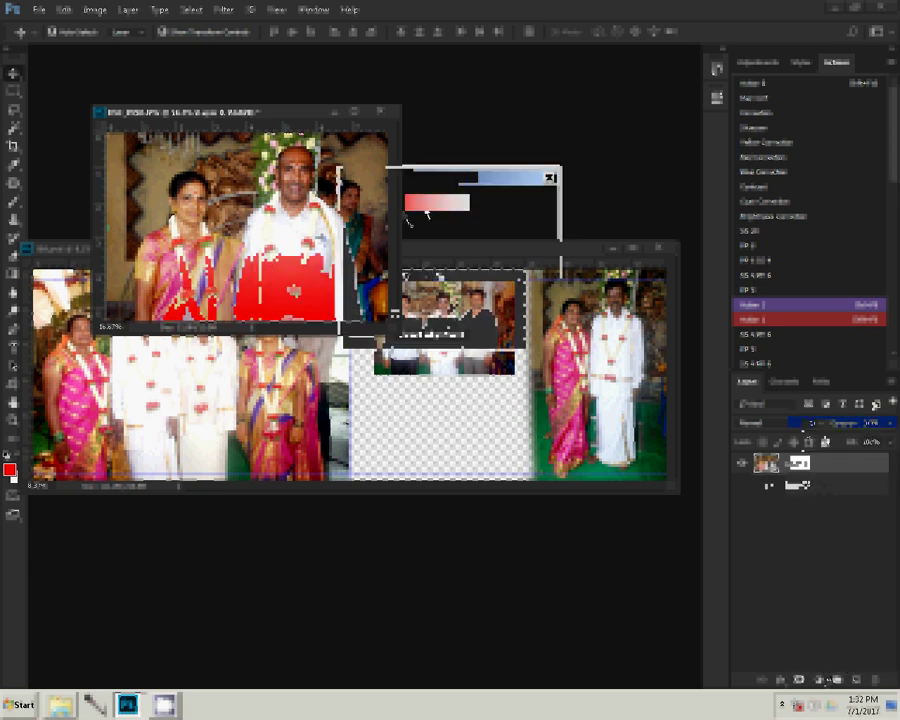
left_click(407, 210)
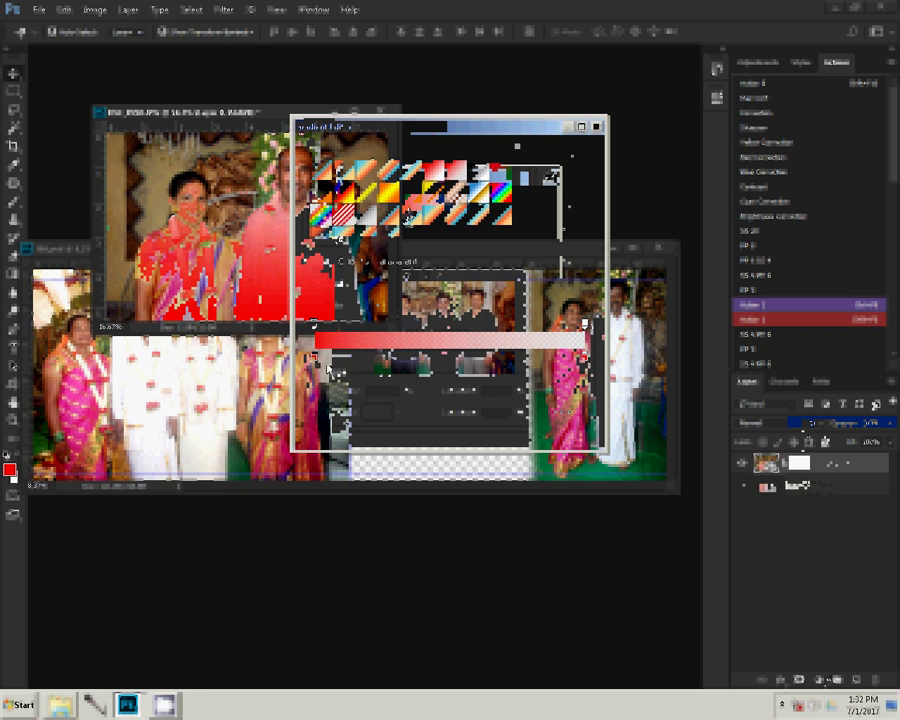
double_click(318, 365)
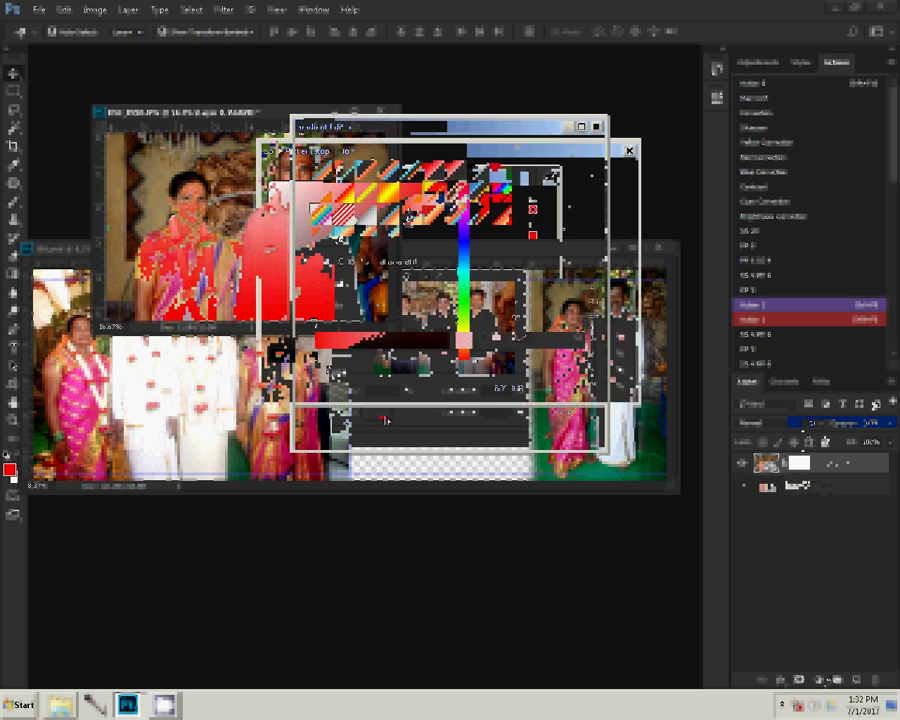
left_click(590, 176)
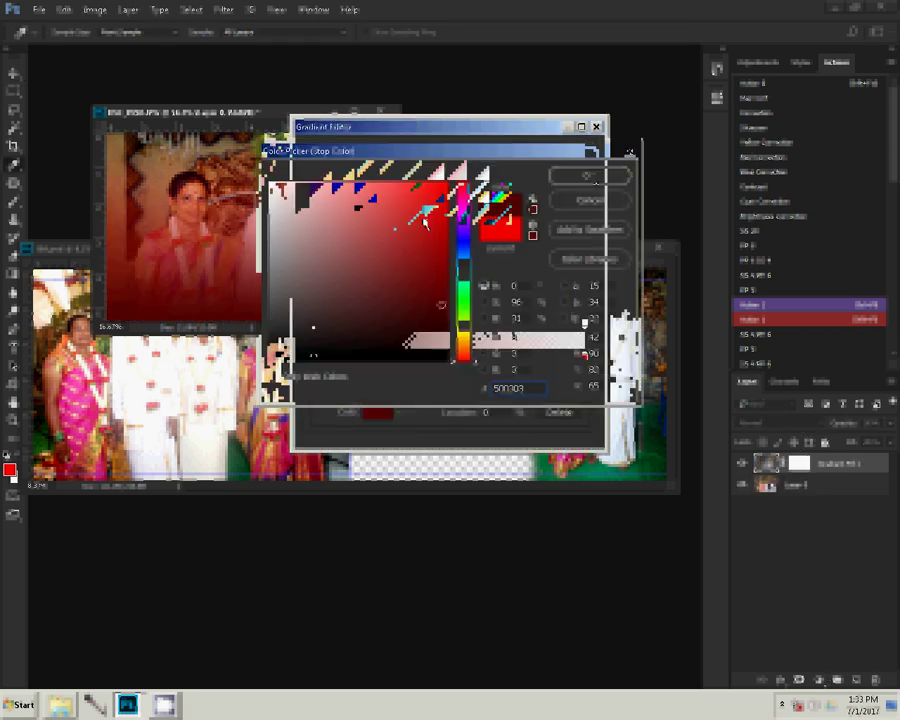
- Set the gradient fill style to Radial
left_click(425, 245)
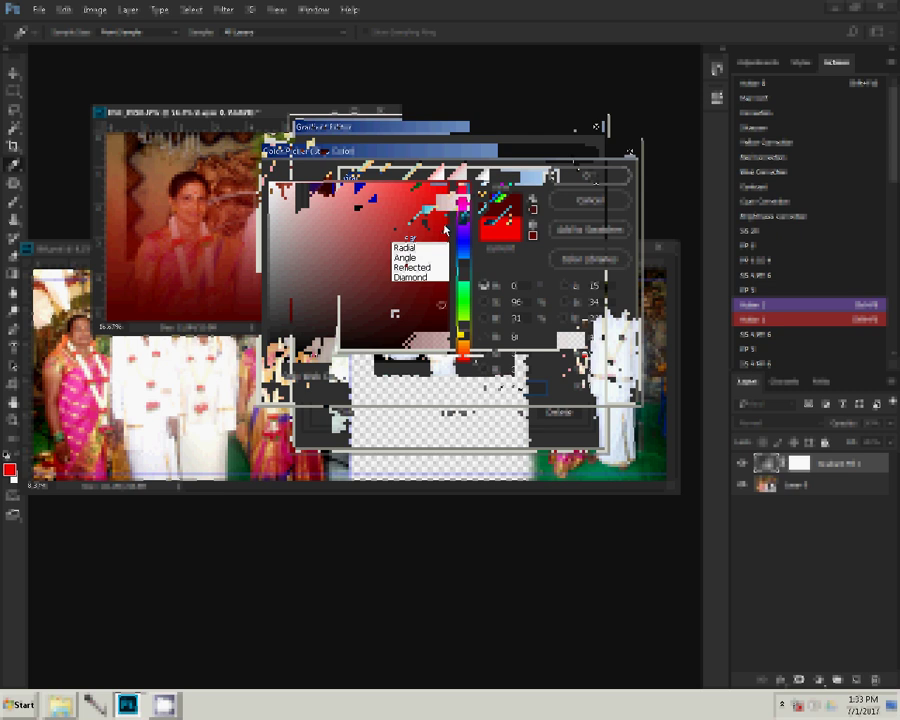
left_click(420, 258)
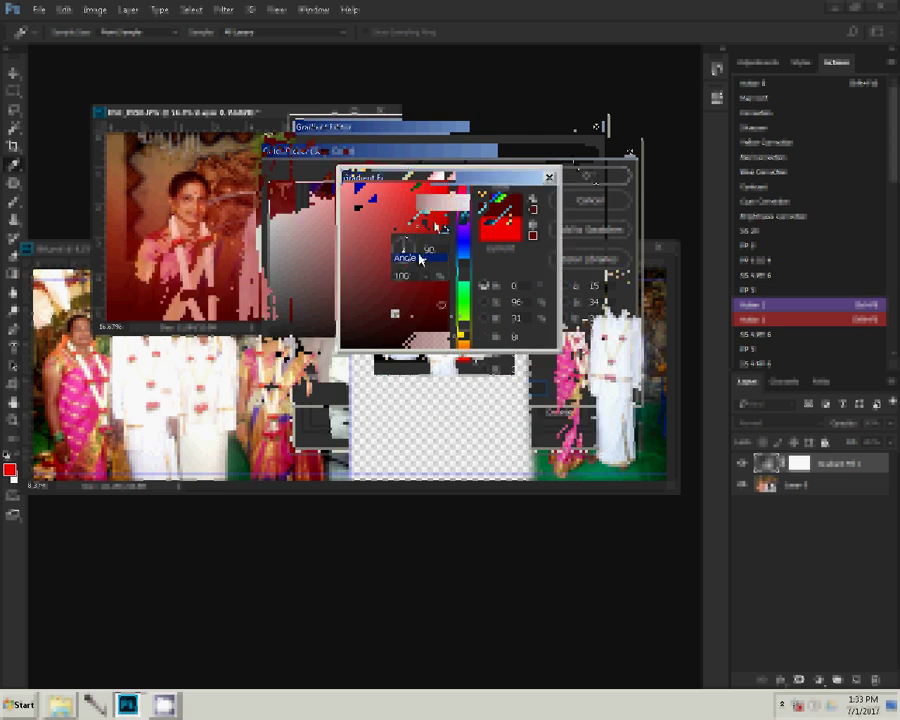
left_click(420, 257)
left_click(412, 247)
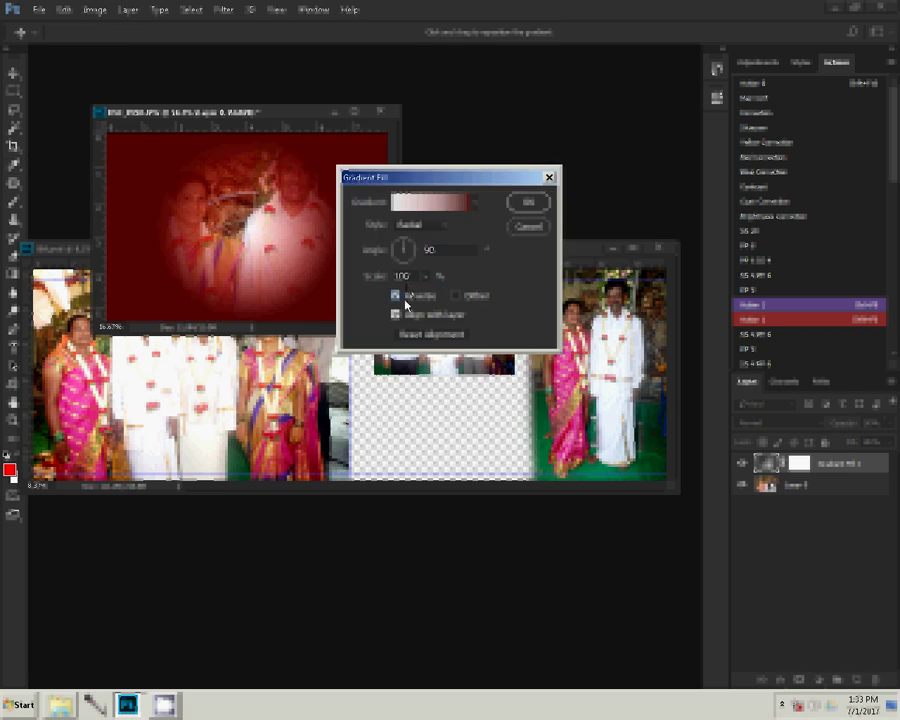
- Rearrange gradient stops: colour stop near 45%, red stops mid and 88%, left opacity stop 0
left_click(423, 204)
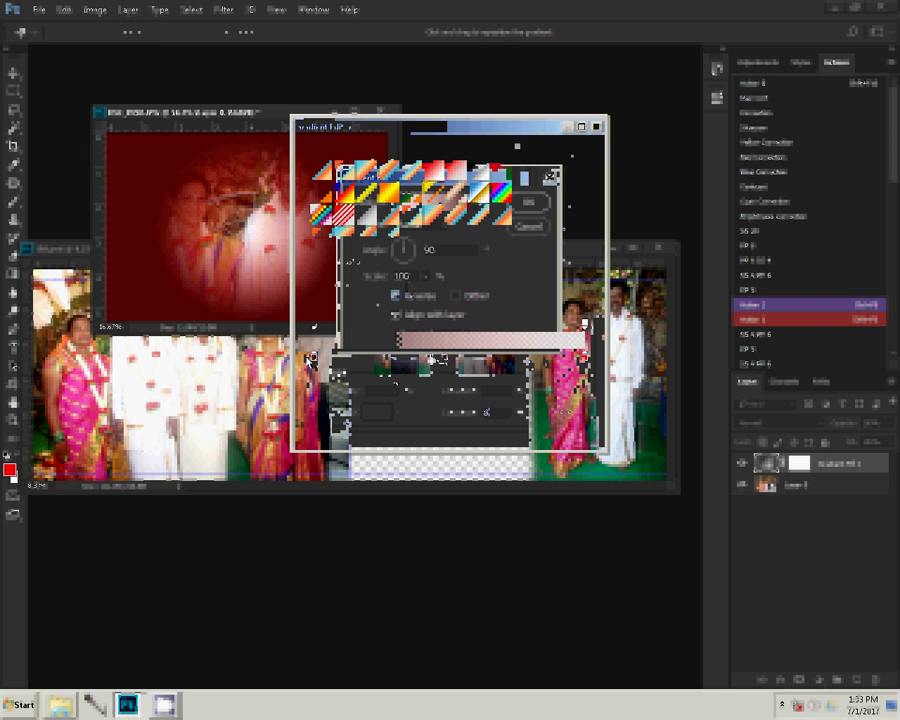
left_click_drag(447, 361, 430, 359)
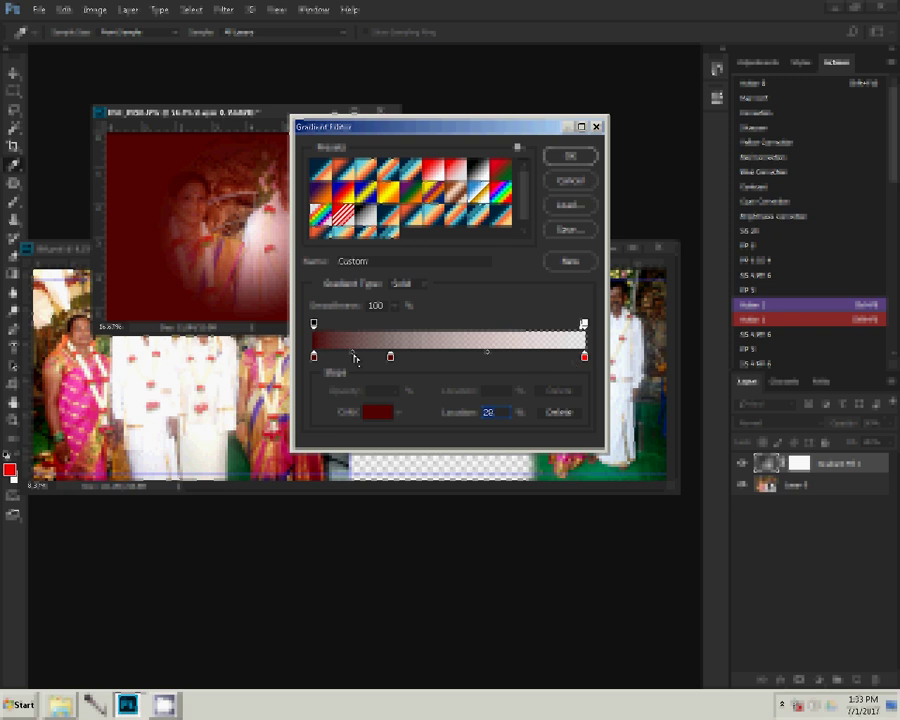
left_click_drag(498, 322, 450, 322)
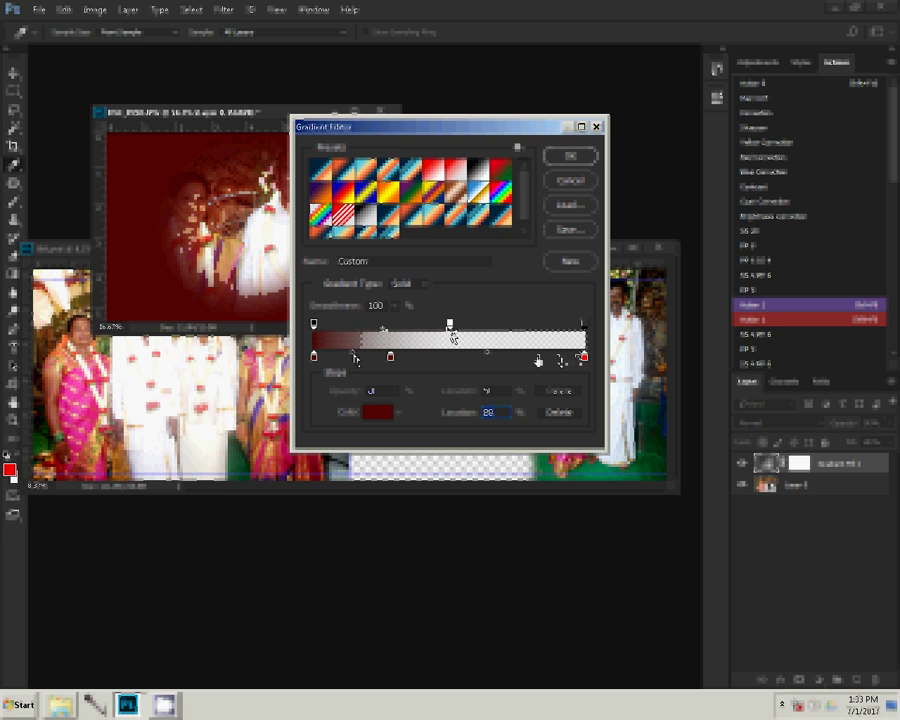
left_click(551, 358)
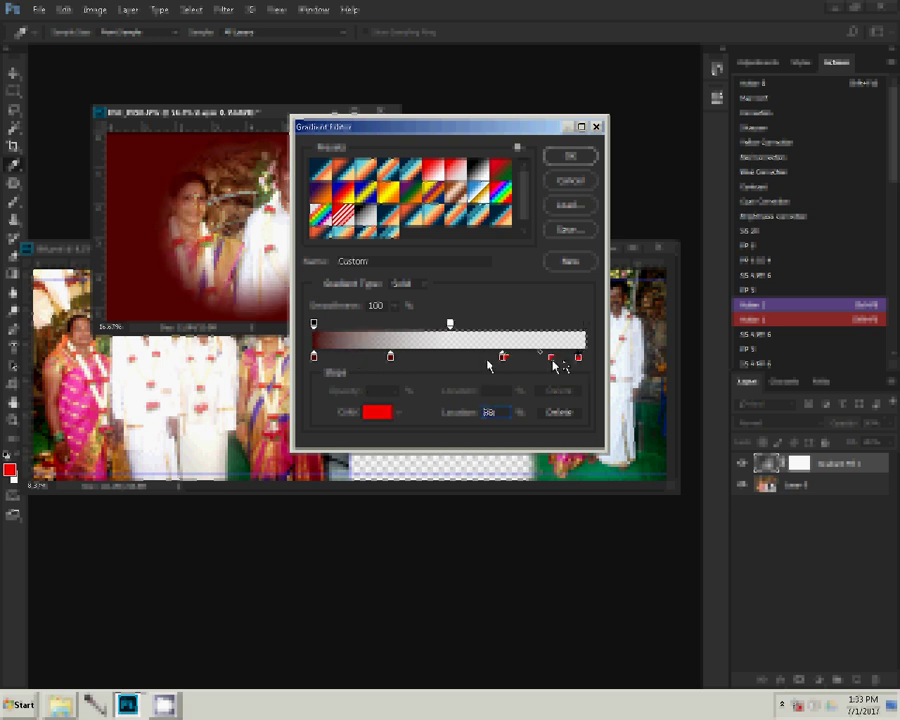
left_click(453, 358)
left_click(383, 322)
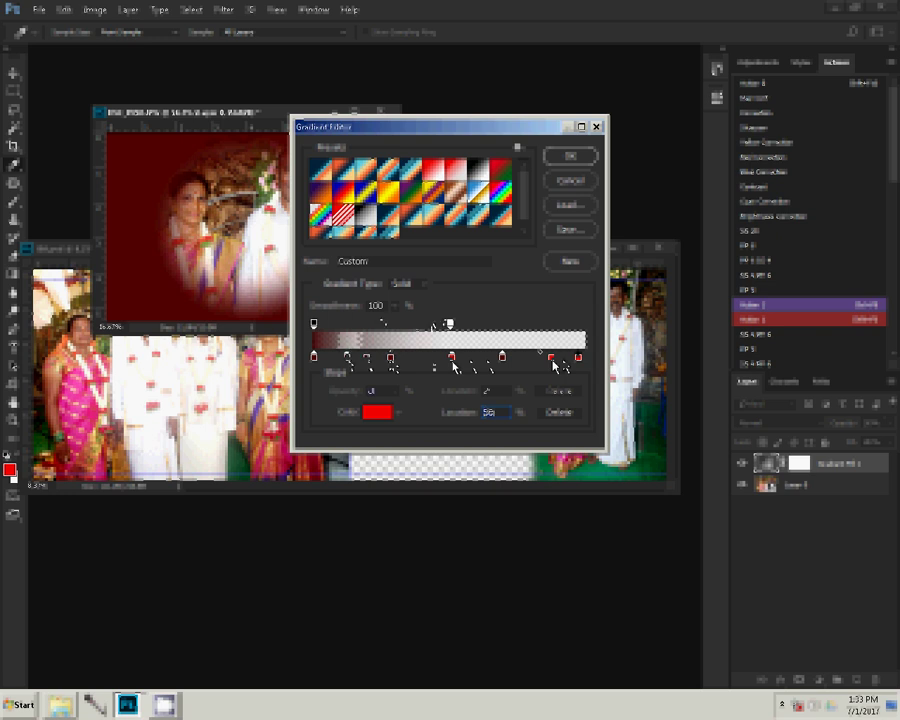
type("0")
left_click(449, 323)
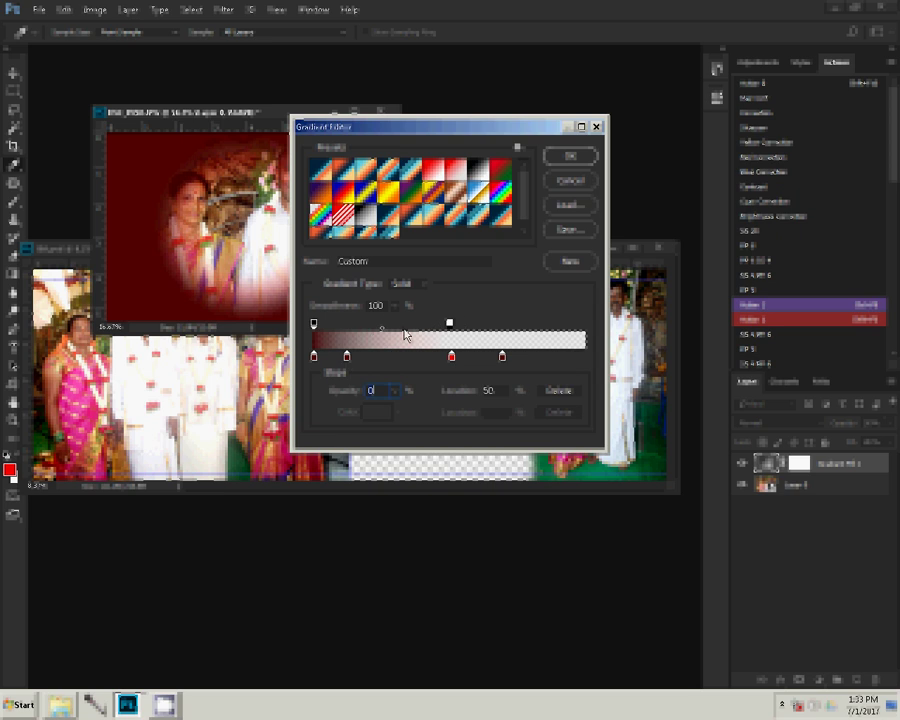
left_click_drag(405, 334, 378, 333)
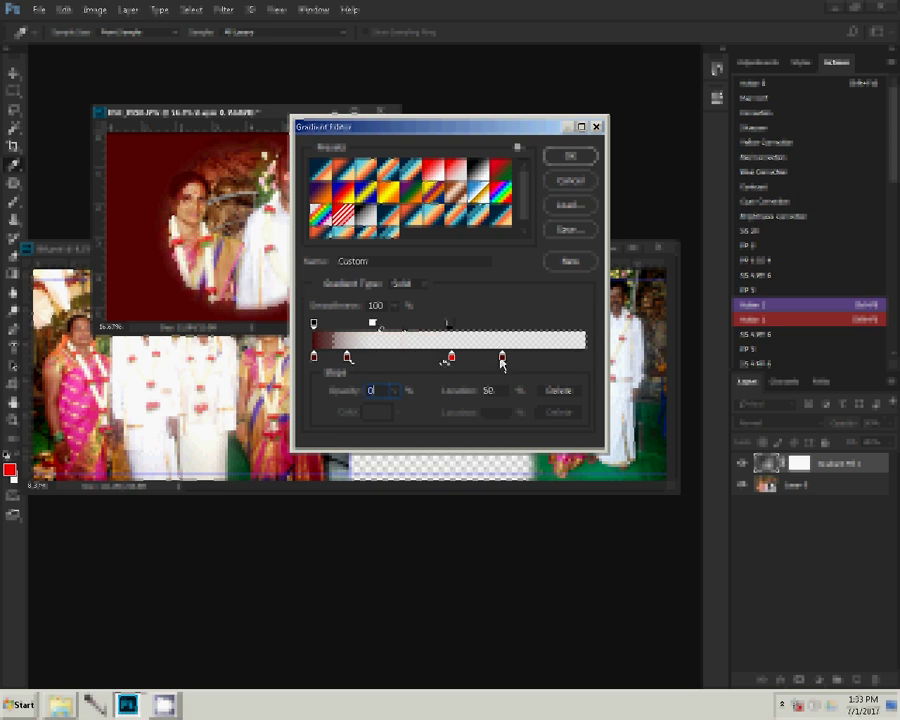
- Set the stop colours to white and foreground red, and lower Smoothness to 12
left_click(394, 412)
left_click(437, 442)
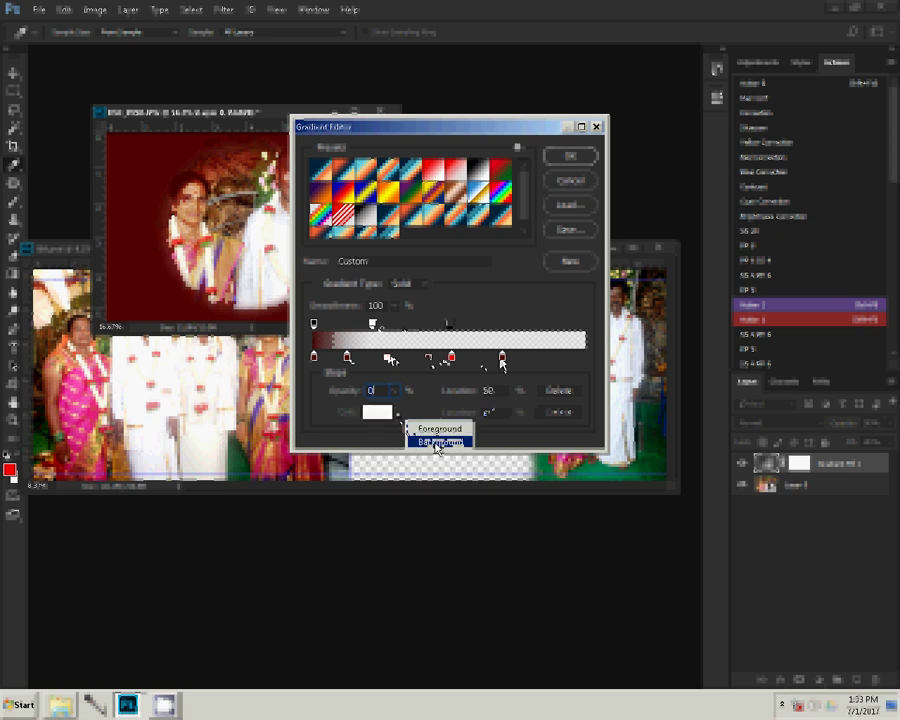
left_click(401, 416)
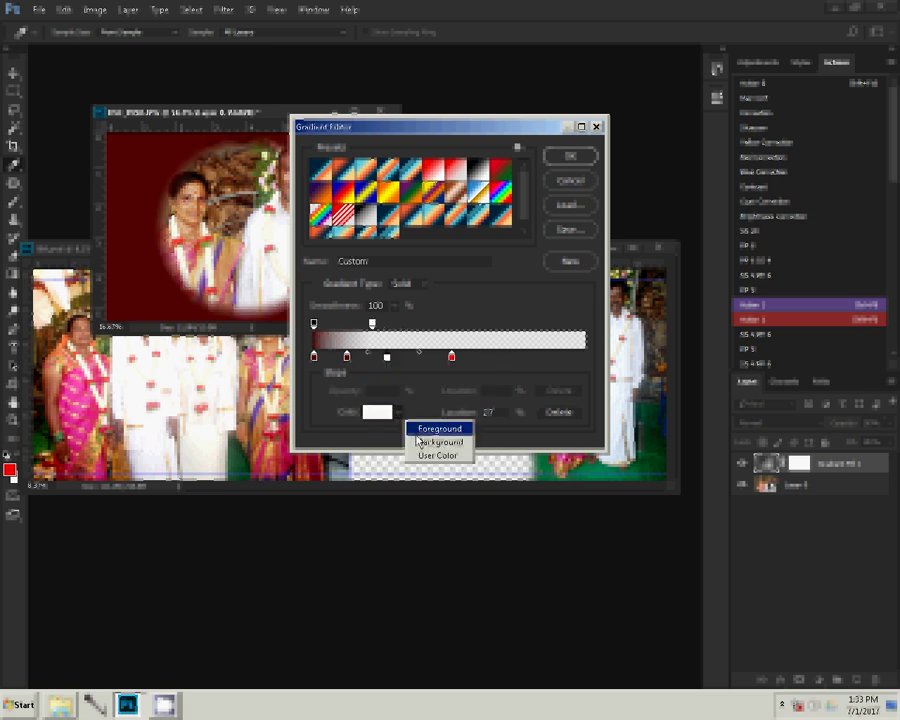
left_click(425, 428)
left_click(508, 409)
type("100")
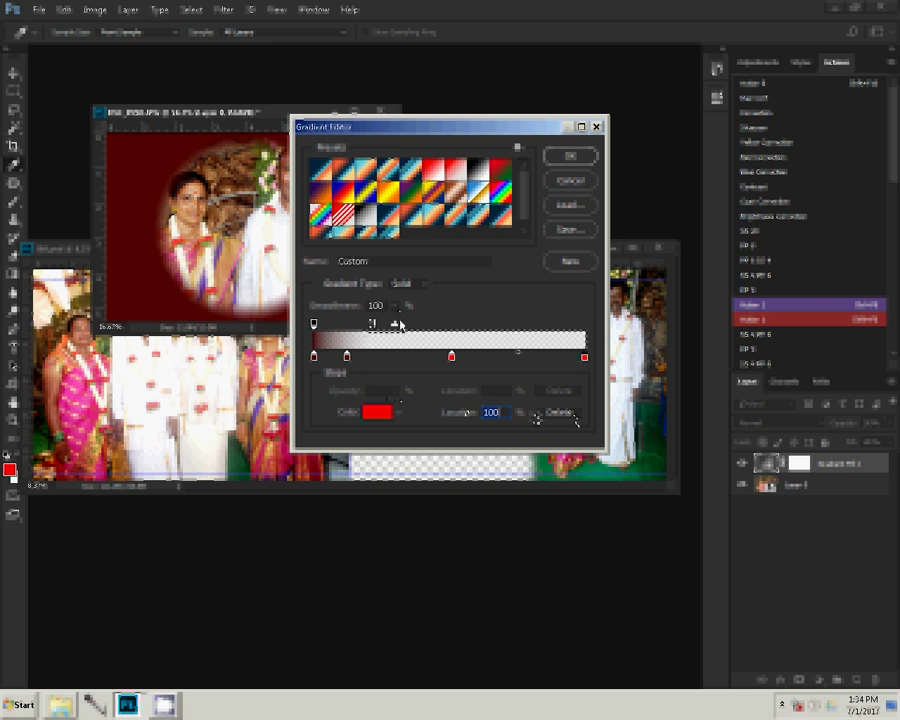
left_click_drag(340, 326, 340, 331)
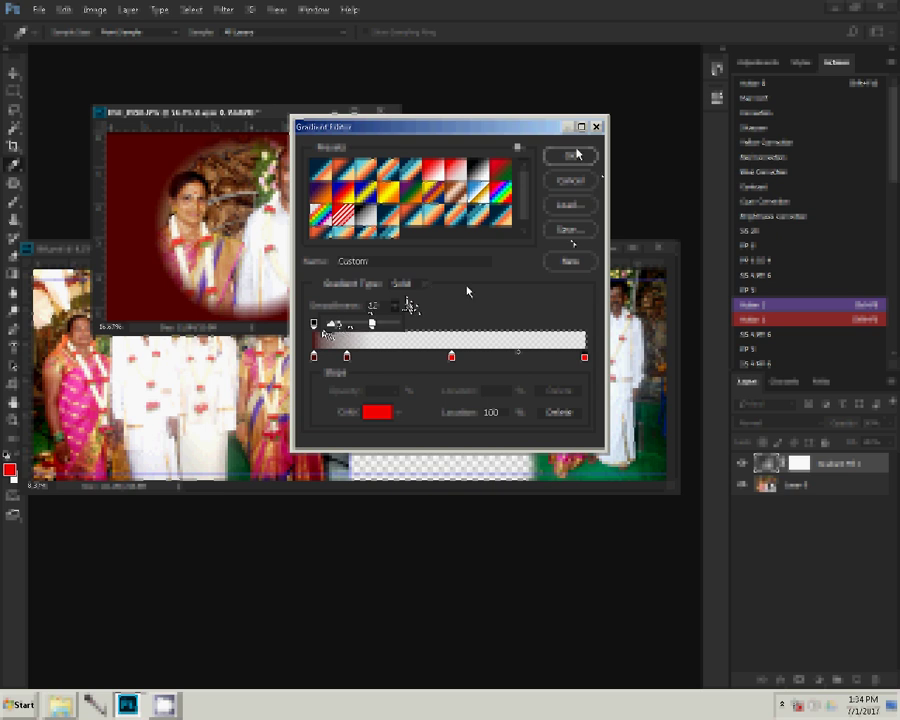
key("Return")
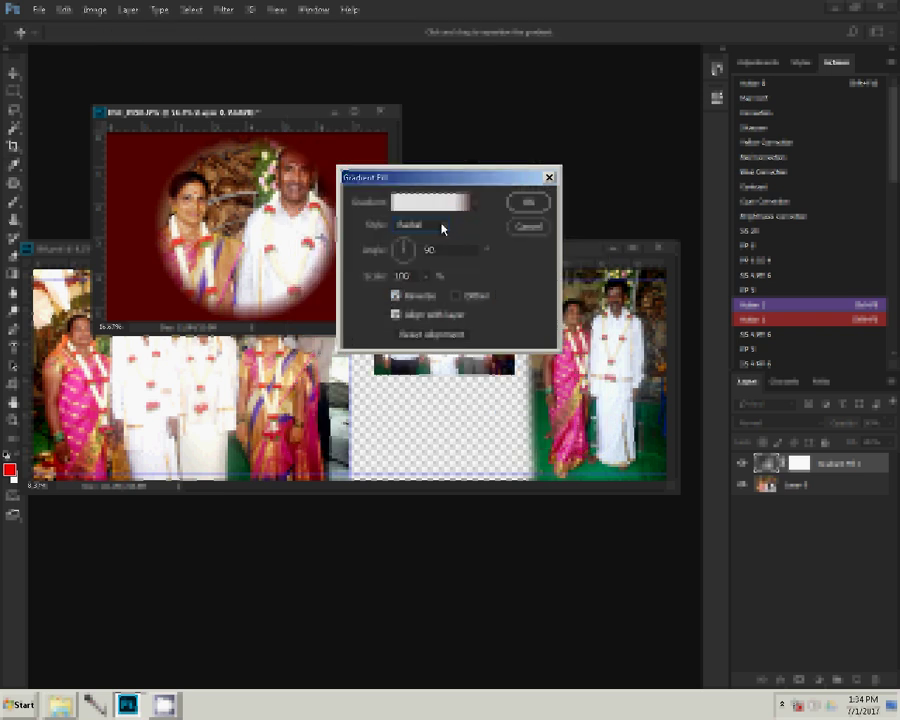
- Replace the red vignette gradient with a grey preset in the Gradient Editor
left_click(476, 208)
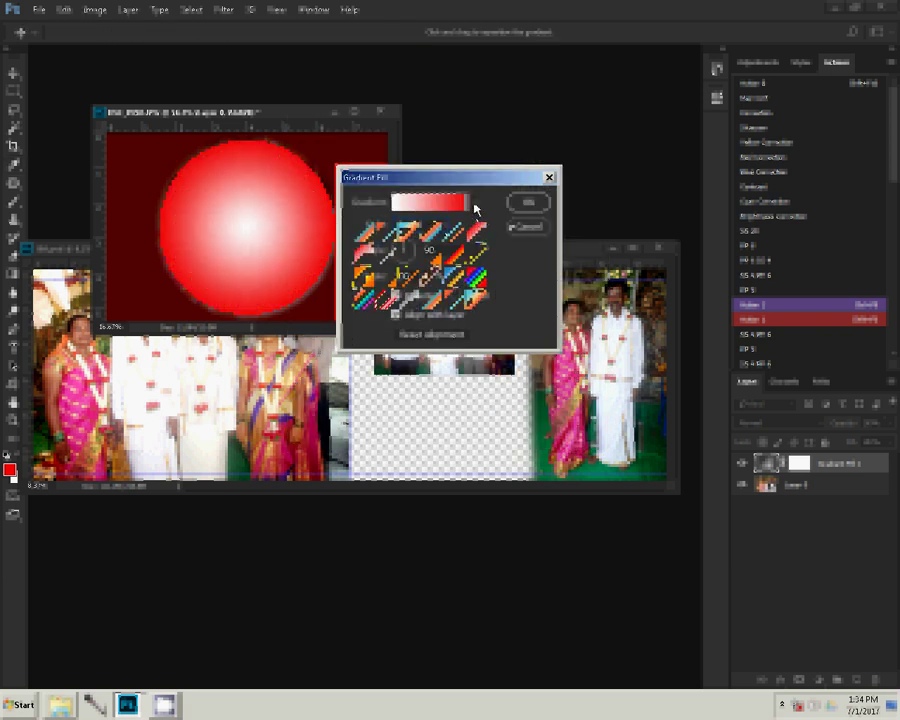
left_click(457, 210)
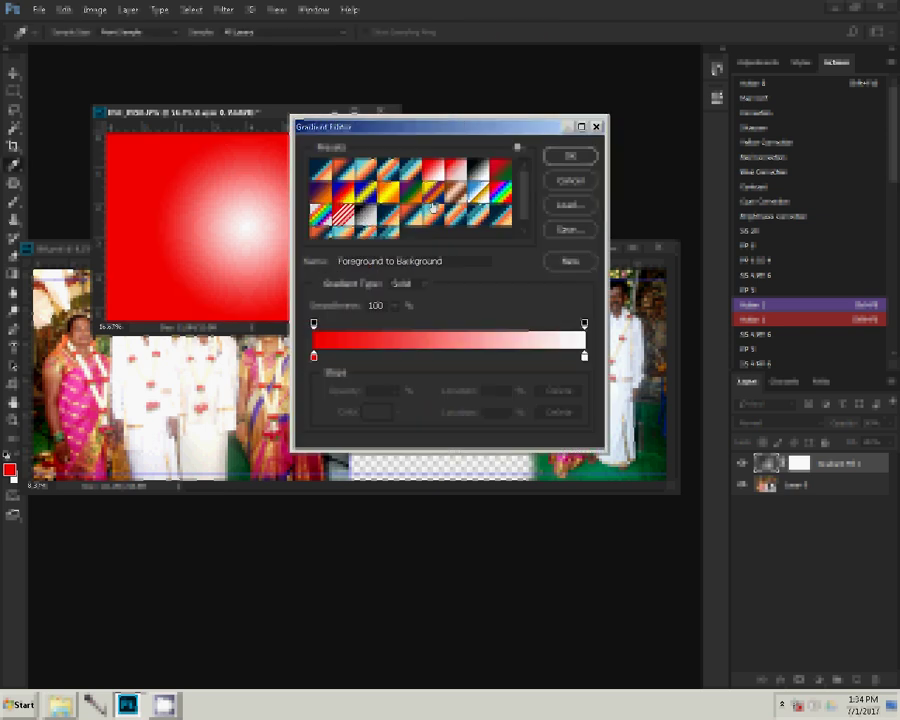
left_click(570, 156)
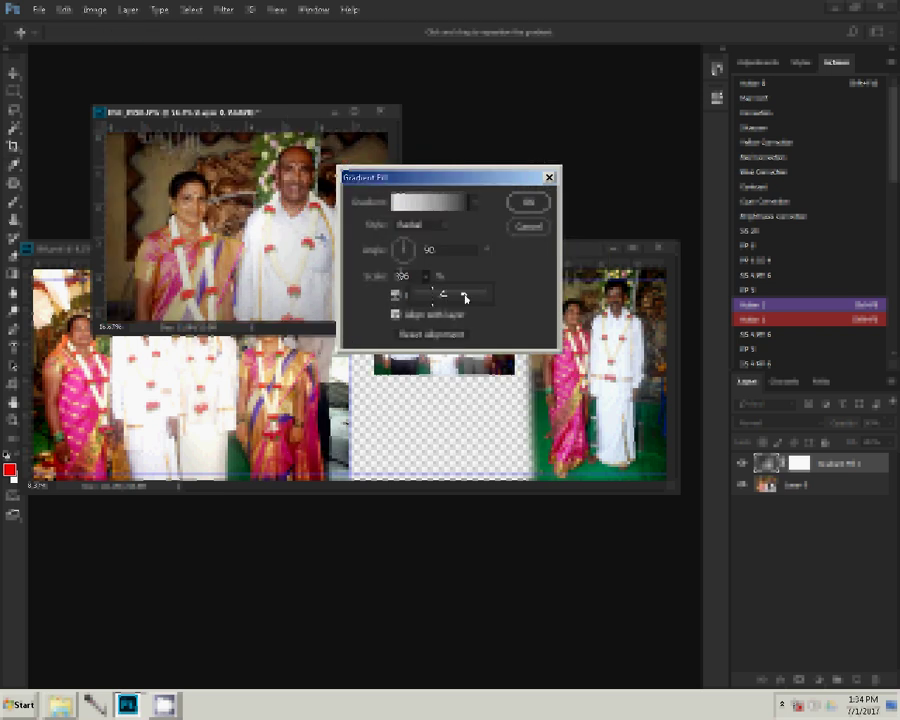
- Set the gradient fill Scale to 529 and Angle to 94.76°
left_click_drag(464, 297, 372, 302)
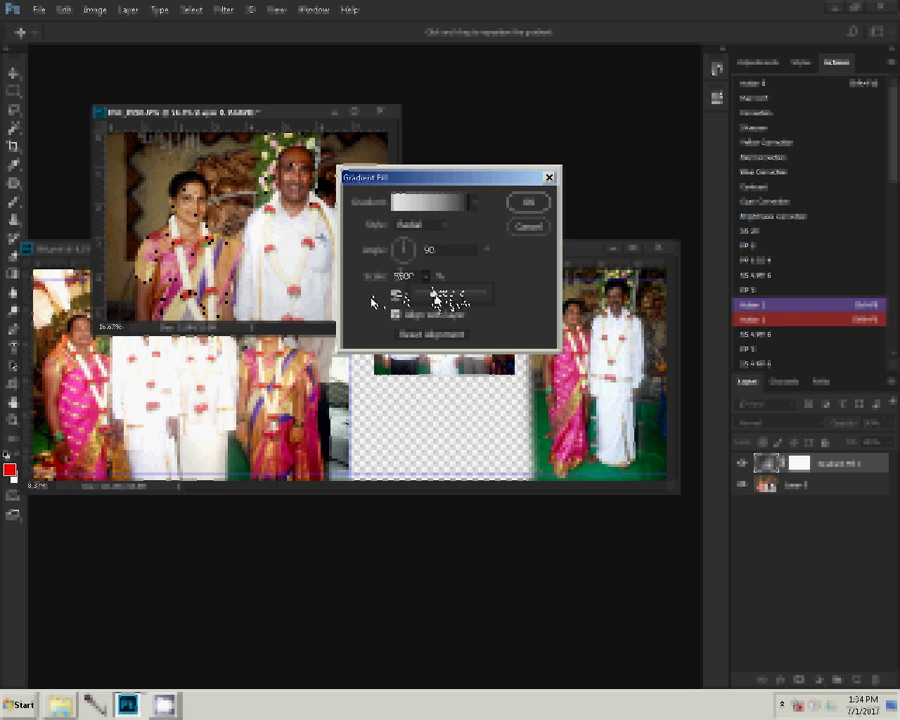
left_click_drag(372, 302, 430, 300)
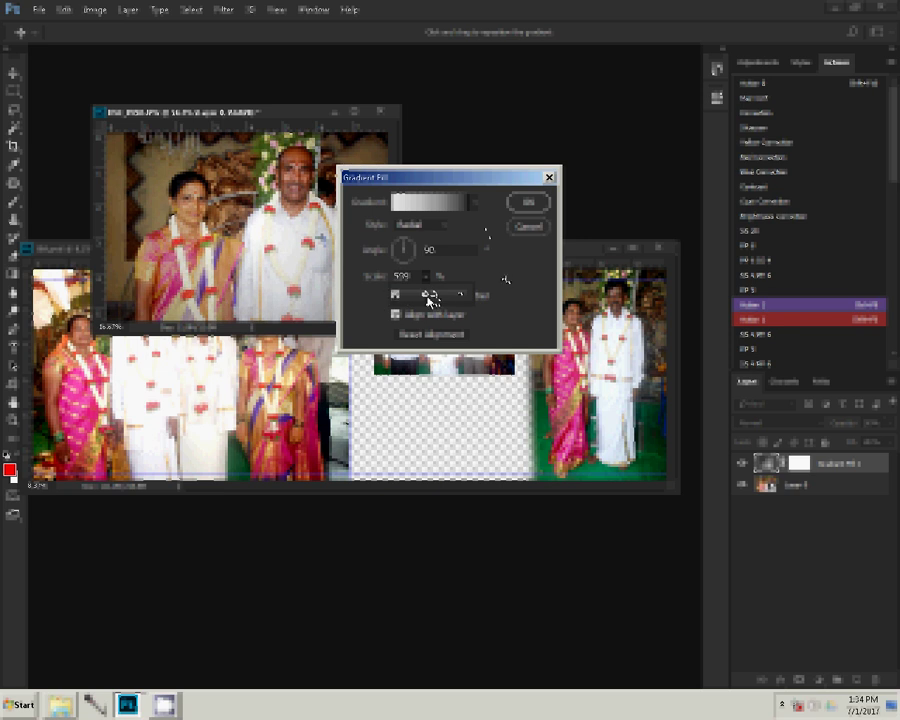
left_click_drag(408, 253, 410, 250)
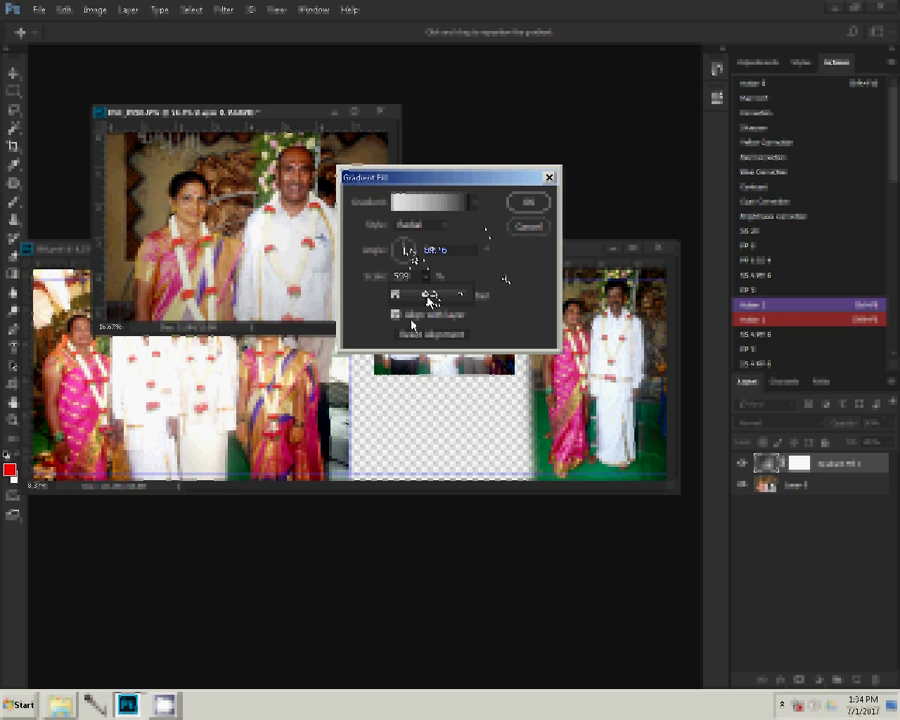
- Add colour and opacity stops near the gradient's left end, then apply the fill
left_click(455, 203)
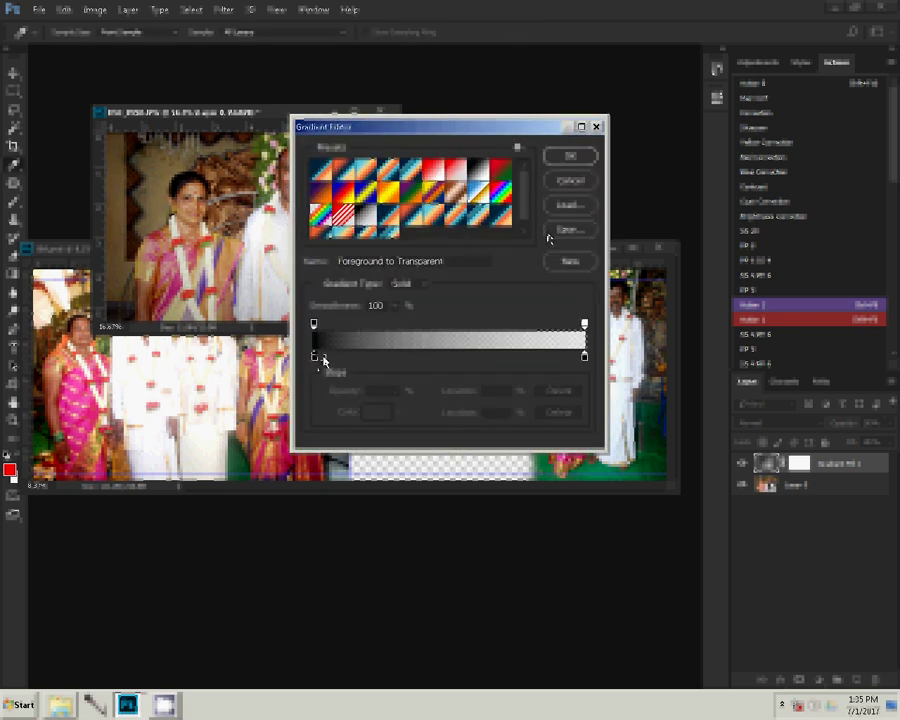
left_click(314, 356)
left_click(341, 361)
left_click(341, 325)
left_click(577, 156)
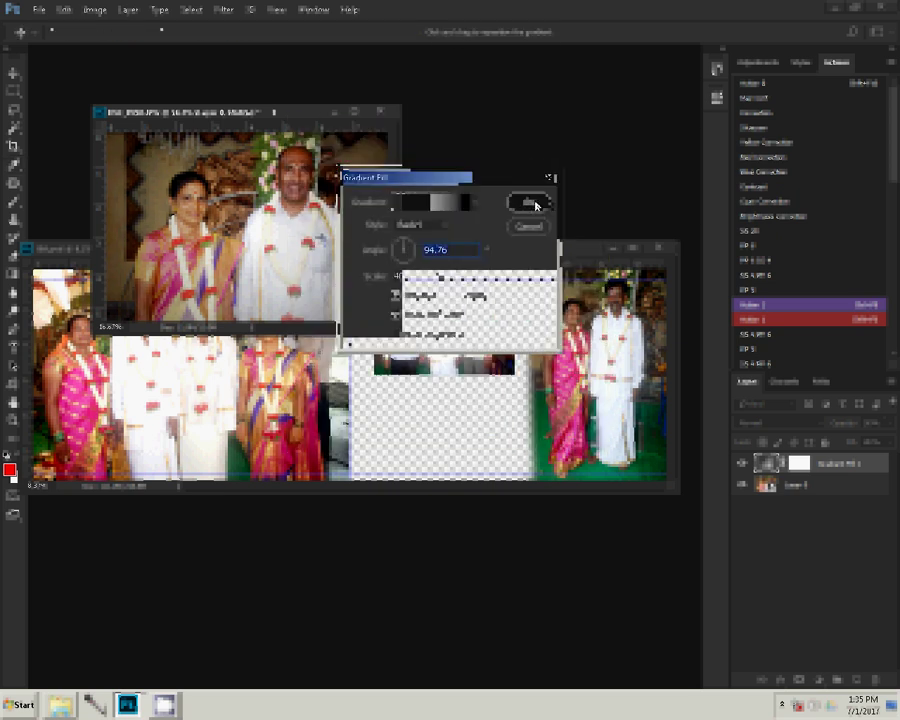
left_click(538, 203)
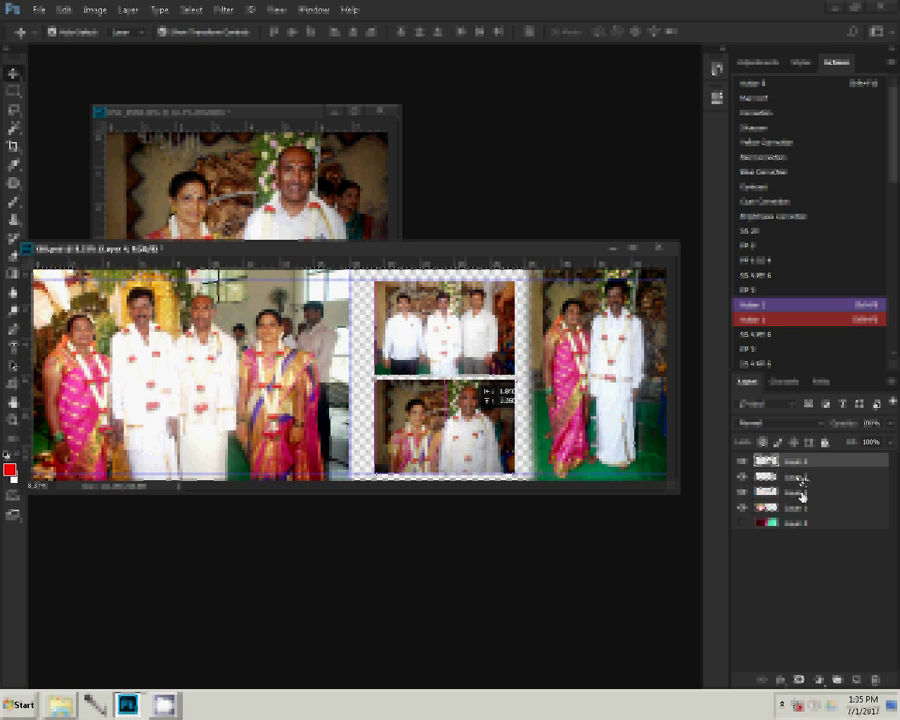
- Move the frame layer higher in the Layers panel stack and show the layer effects list
mouse_move(801, 494)
left_mouse_down()
mouse_move(806, 470)
mouse_move(817, 473)
left_mouse_up()
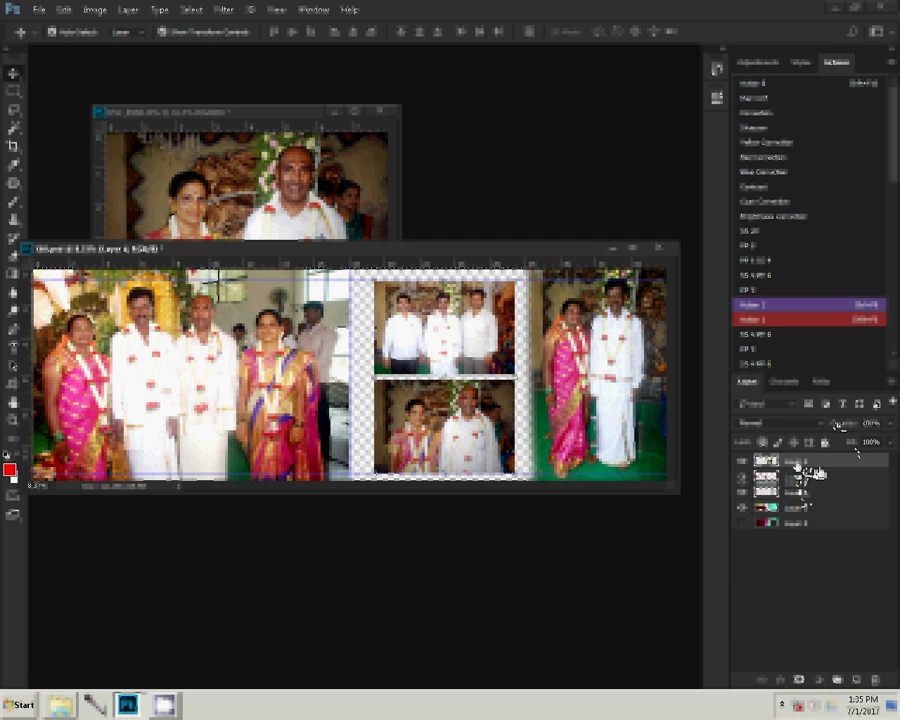
left_click_drag(816, 473, 820, 463)
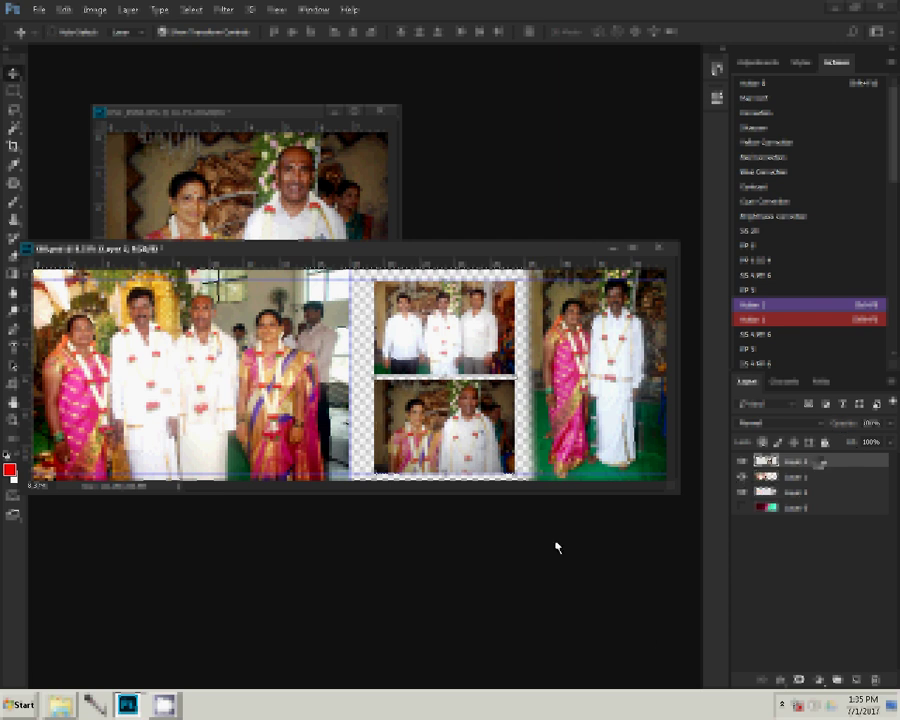
left_click(781, 680)
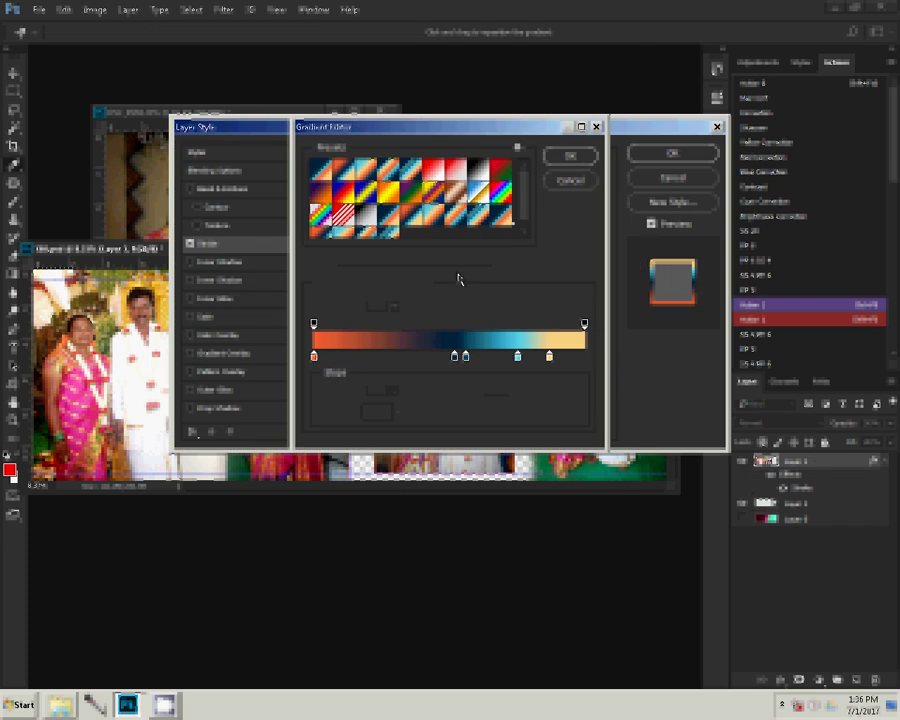
- Accept the stroke gradient and Layer Style, then close DSC_0958.JPG without saving
left_click(570, 155)
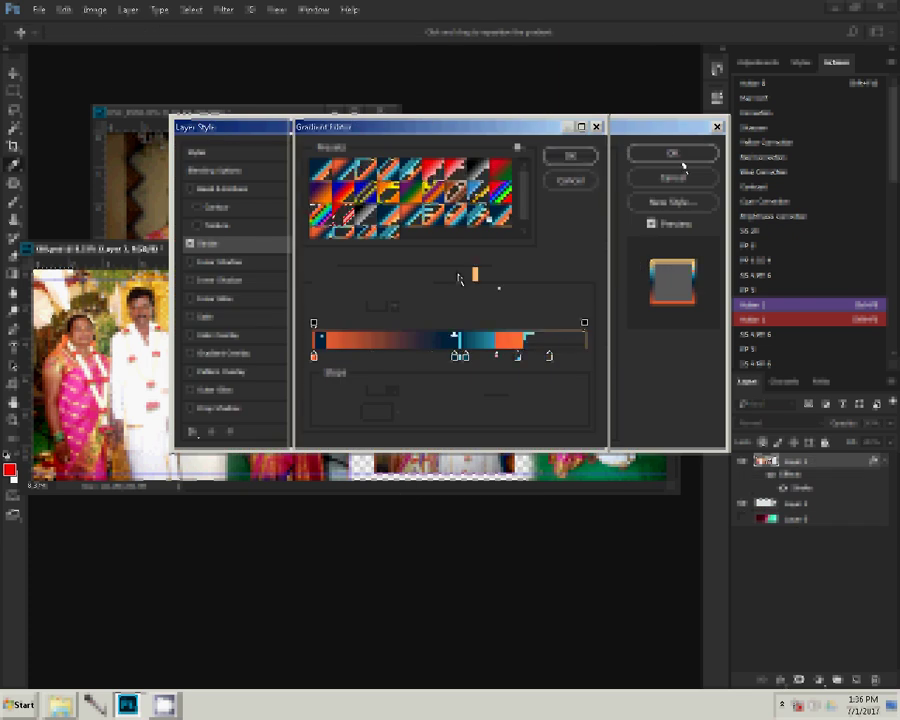
left_click(672, 154)
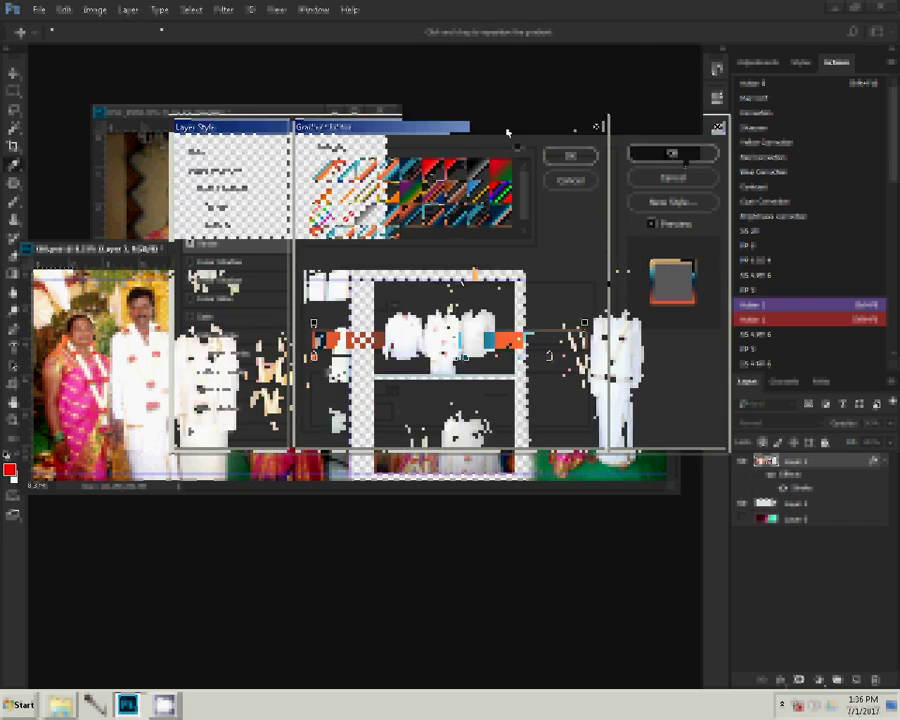
key("ctrl+w")
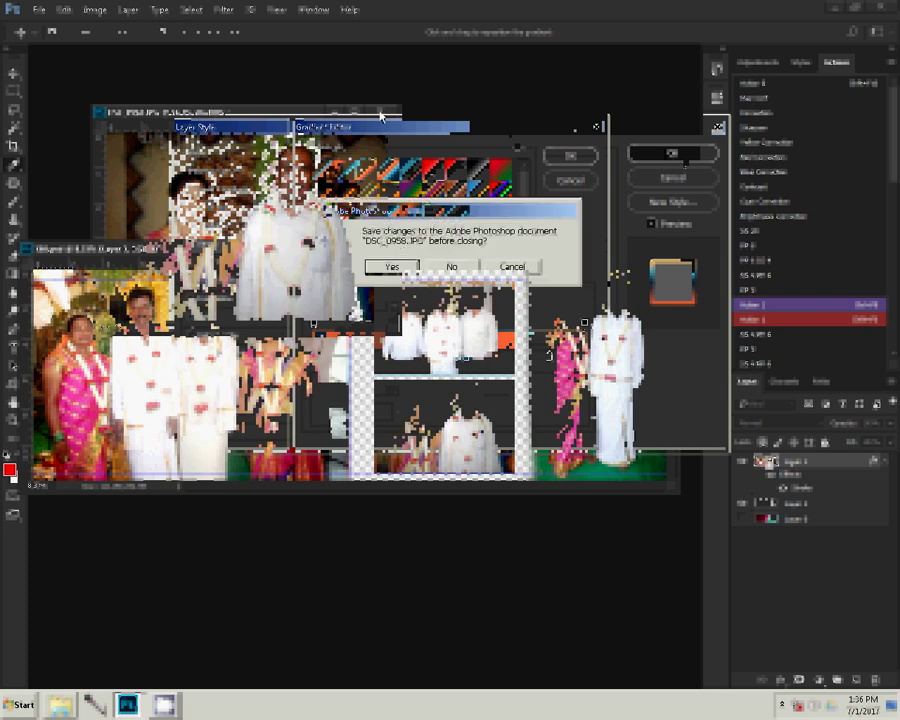
key("Return")
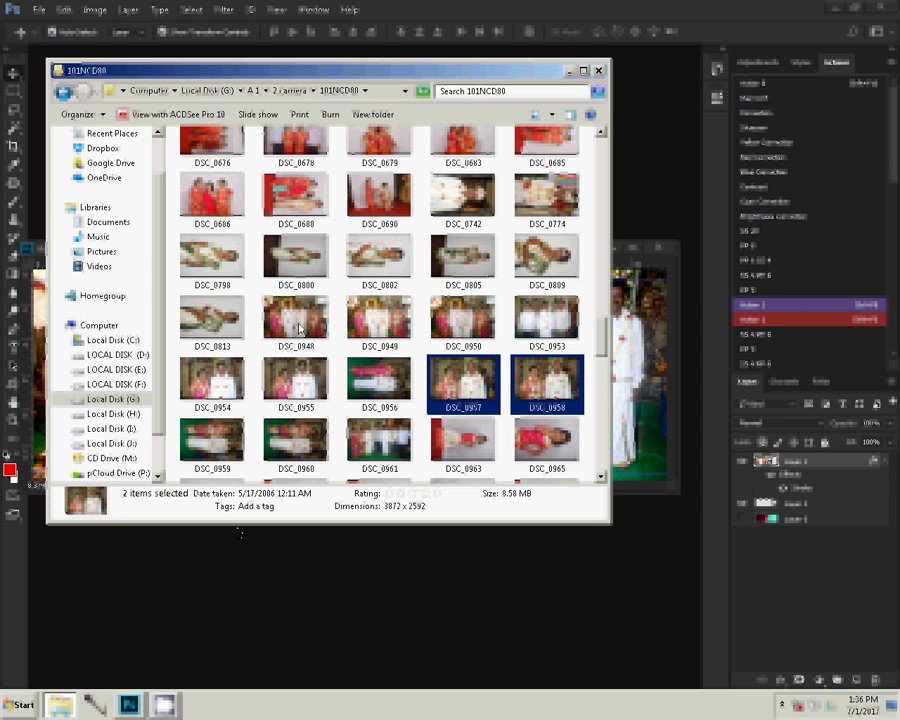
- Move the nine used photos DSC_0948–DSC_0958 into the Delete folder and close Explorer
left_click_drag(298, 318, 394, 352)
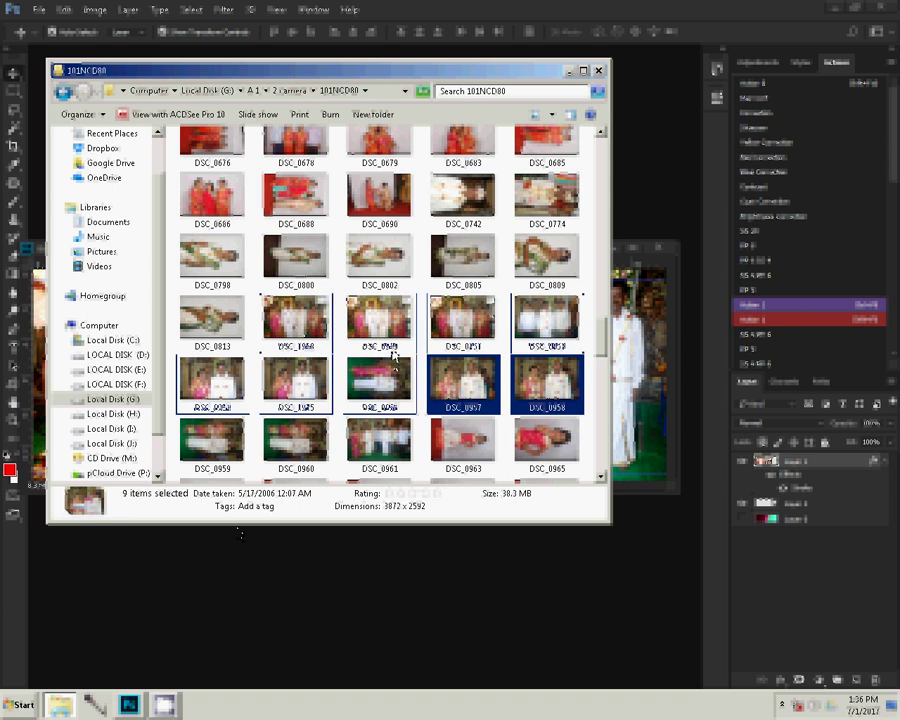
key("Delete")
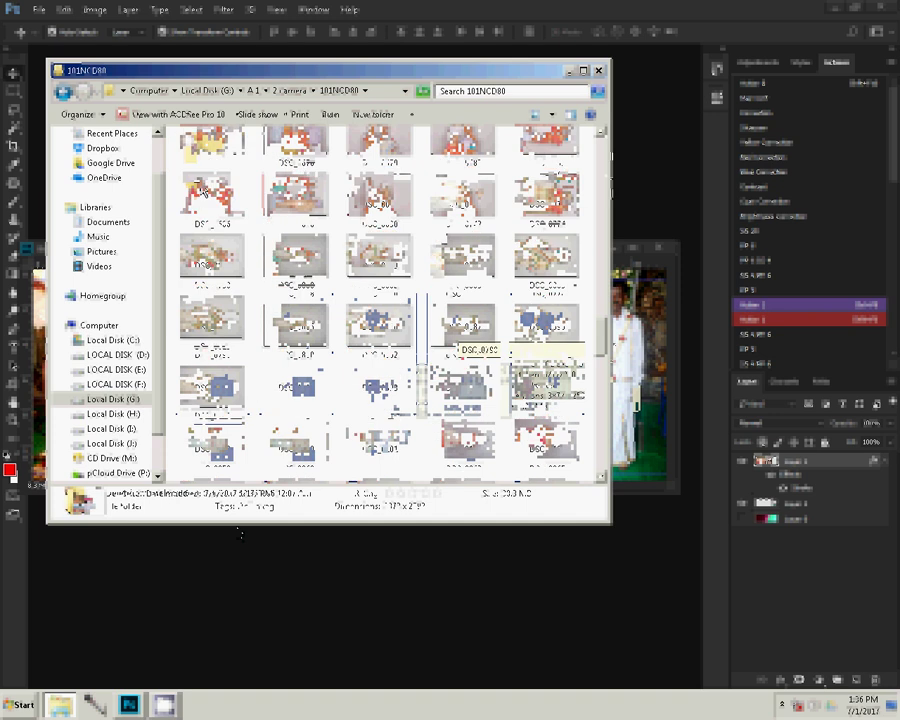
key("Return")
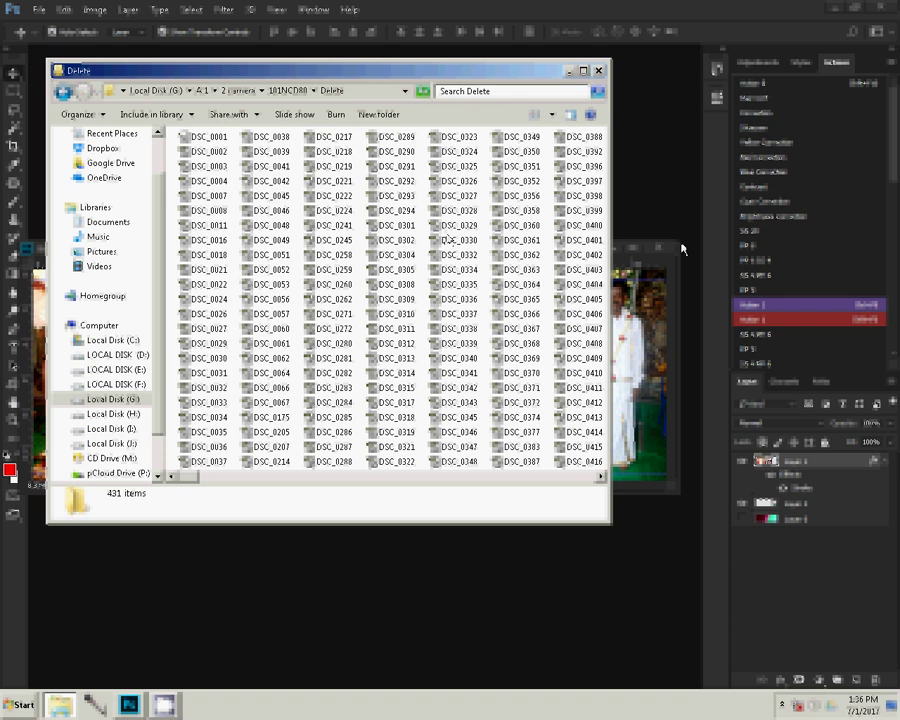
key("ctrl+v")
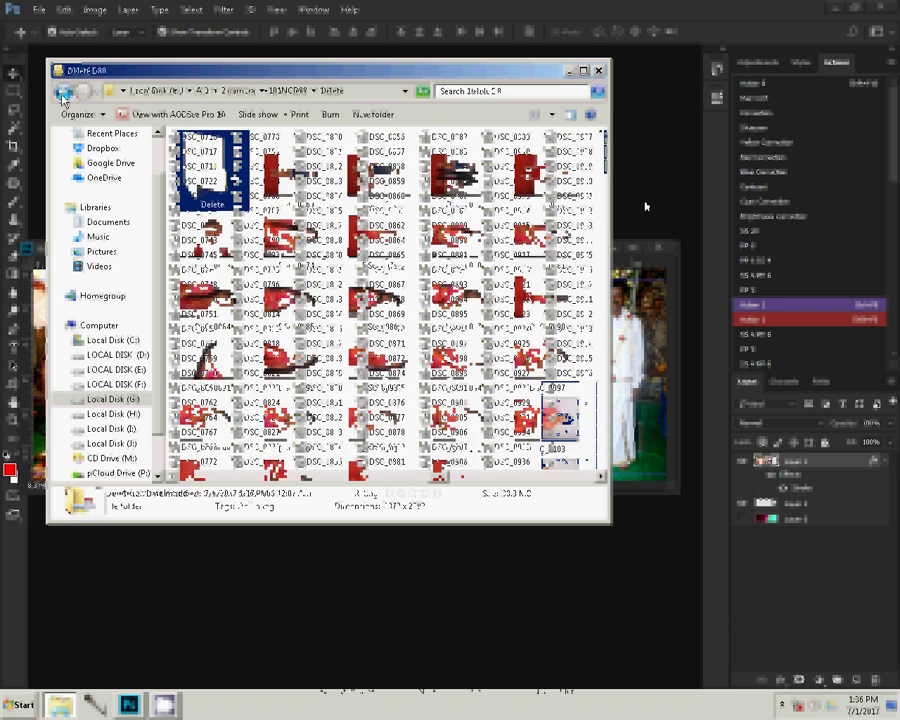
left_click(645, 208)
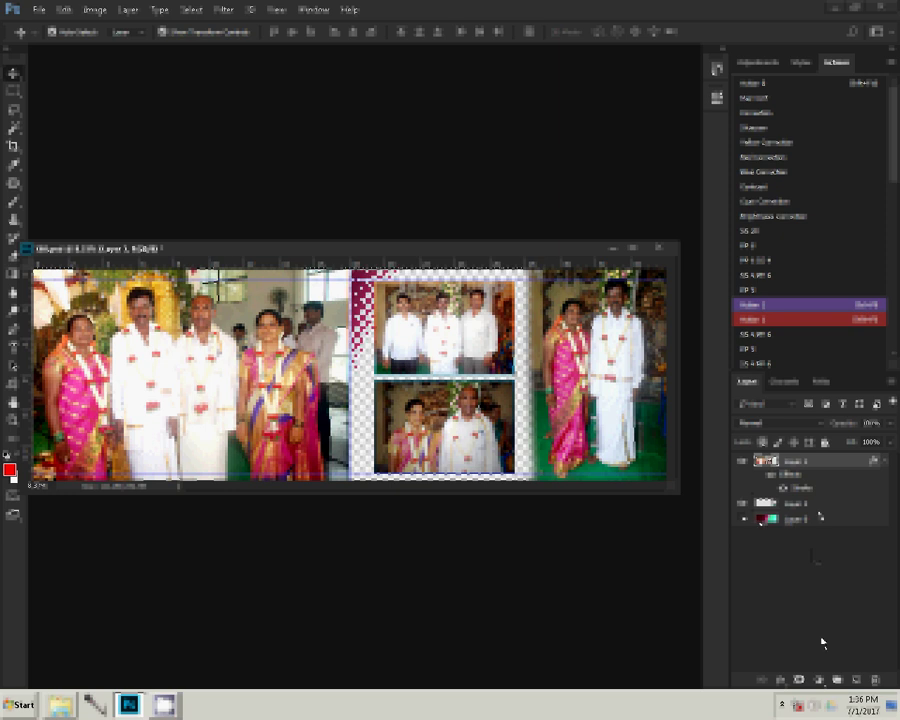
- Add a Pattern fill layer to the spread, accepting the default pattern settings
left_click(818, 679)
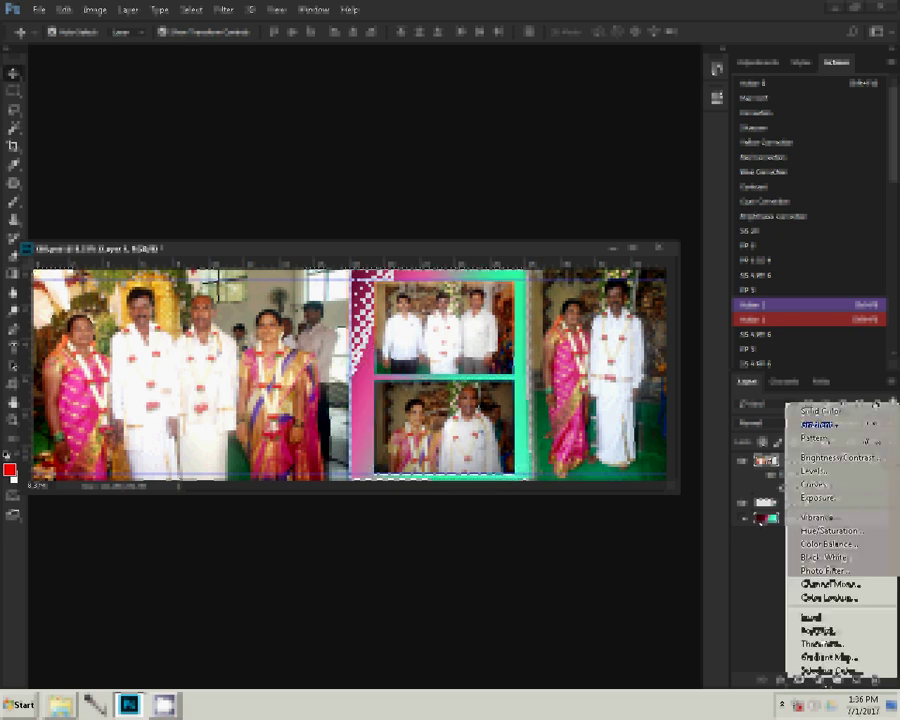
left_click(820, 424)
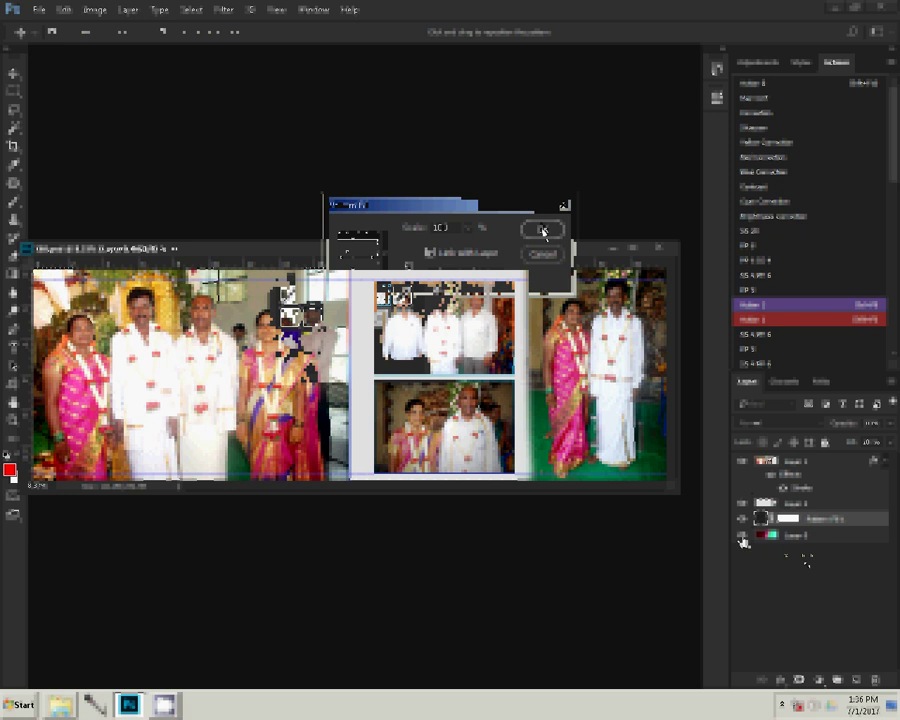
key("Return")
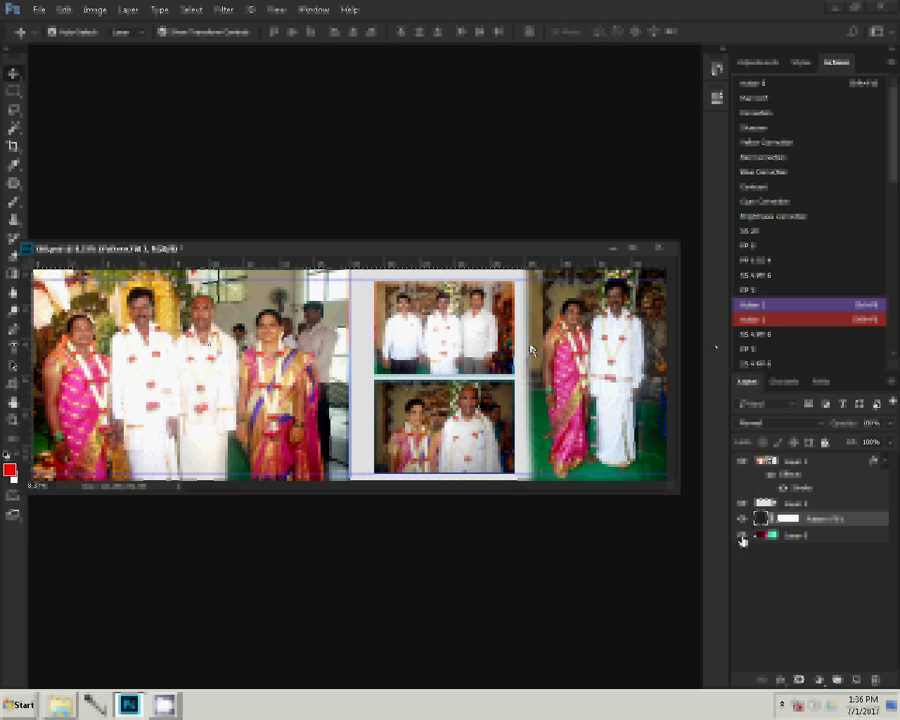
key("ctrl+s")
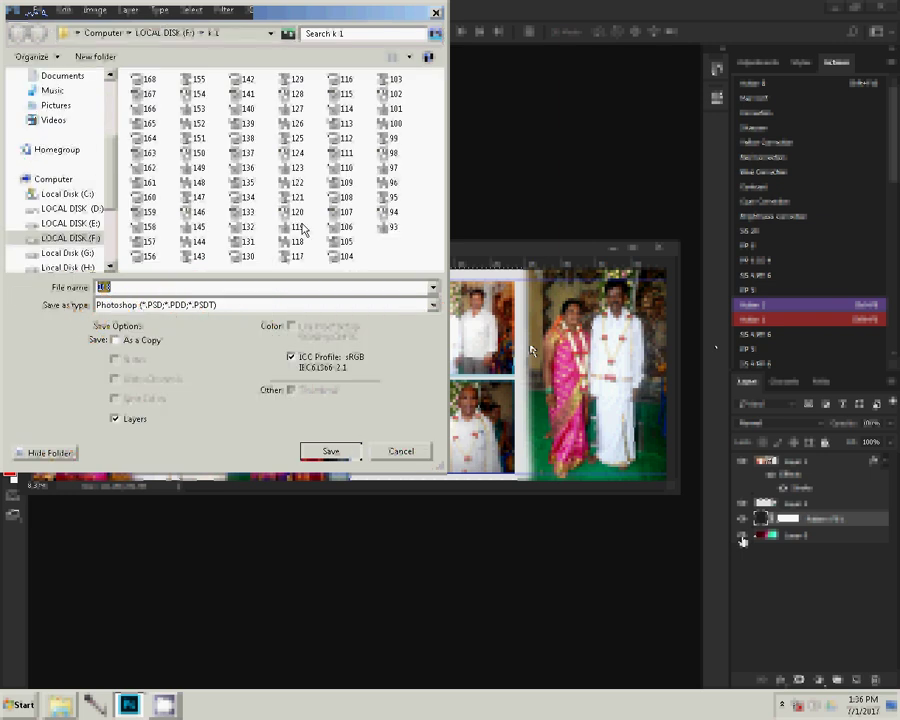
- Save the spread as 169.psd in folder k 1, accepting the Photoshop format options
type("1")
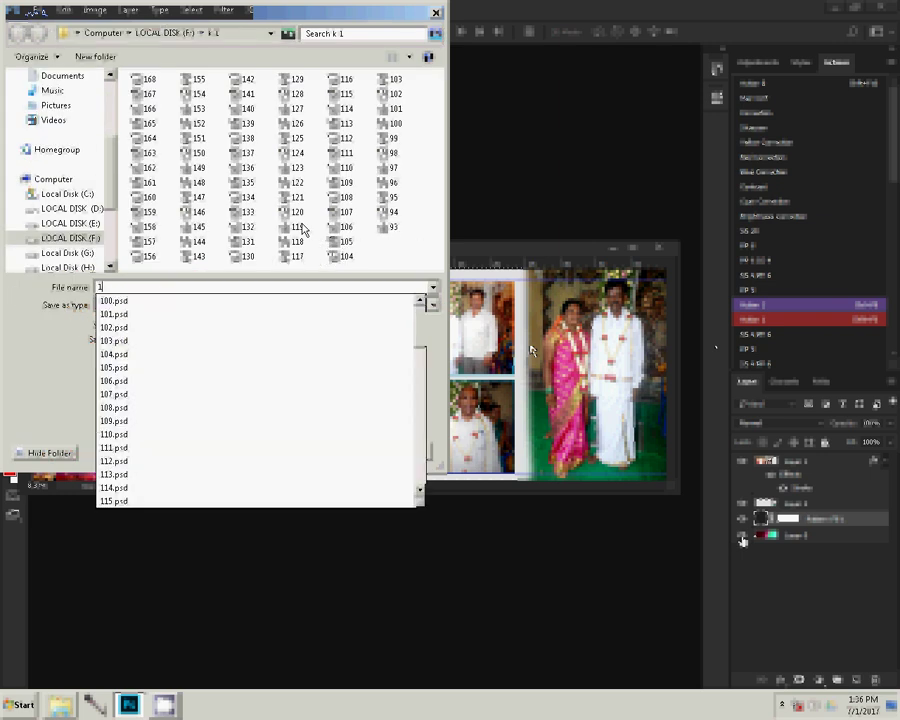
type("69")
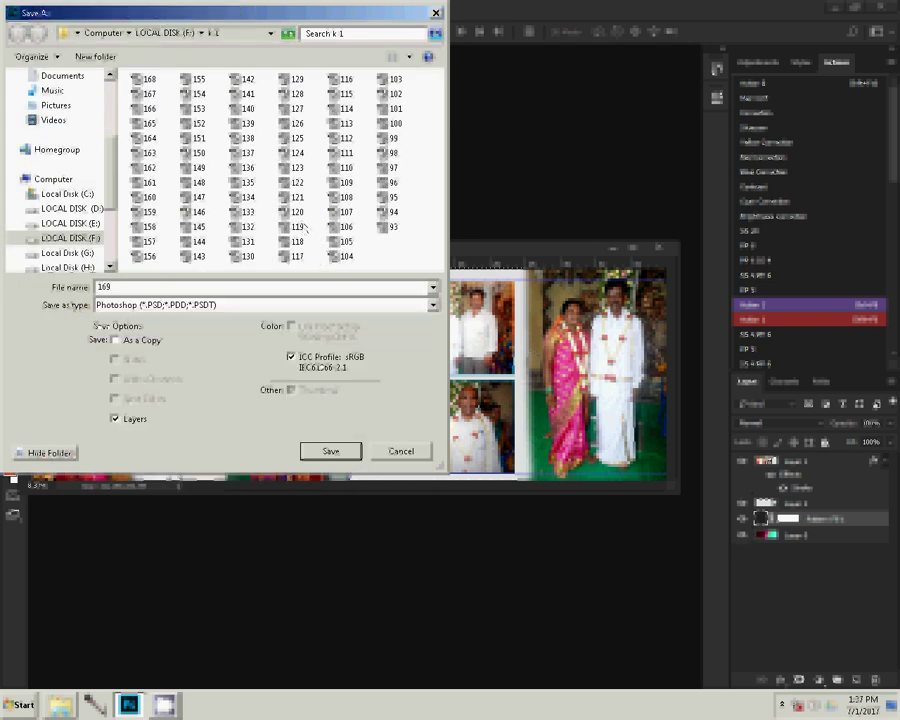
left_click(338, 456)
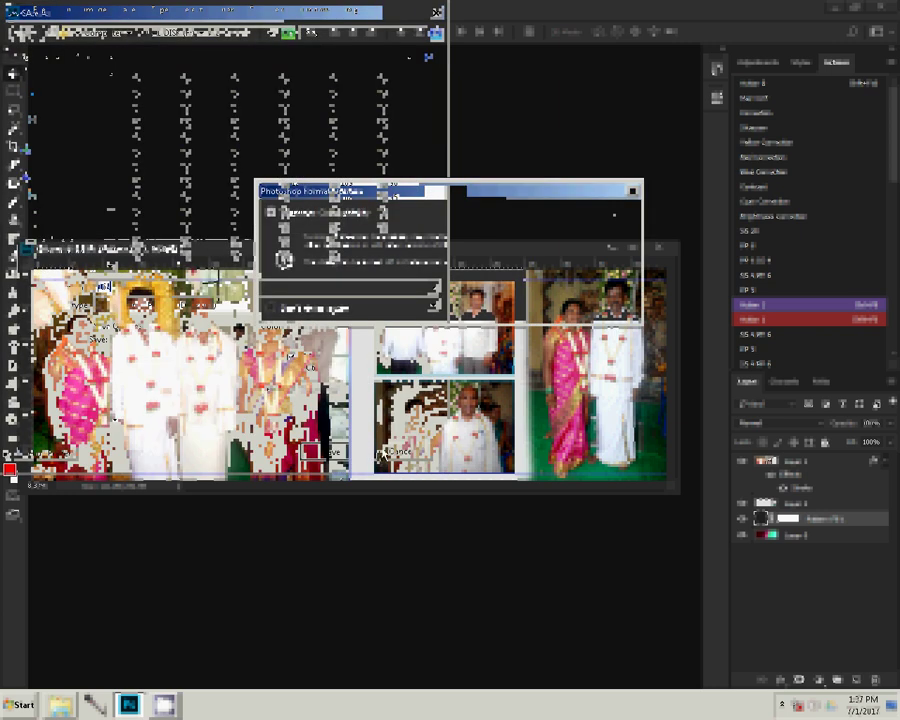
left_click(600, 218)
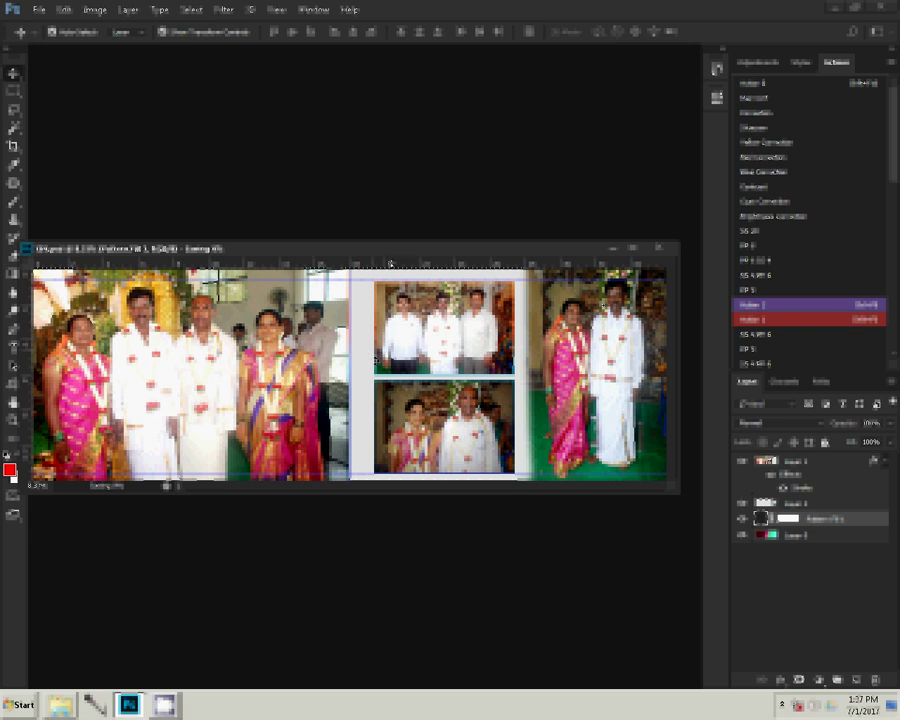
left_click(165, 705)
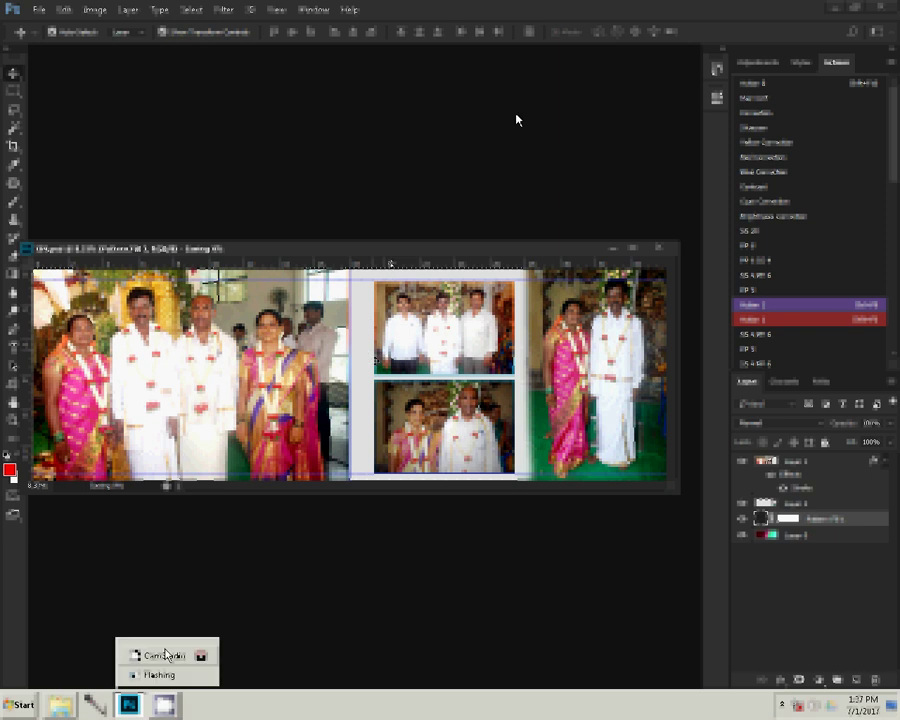